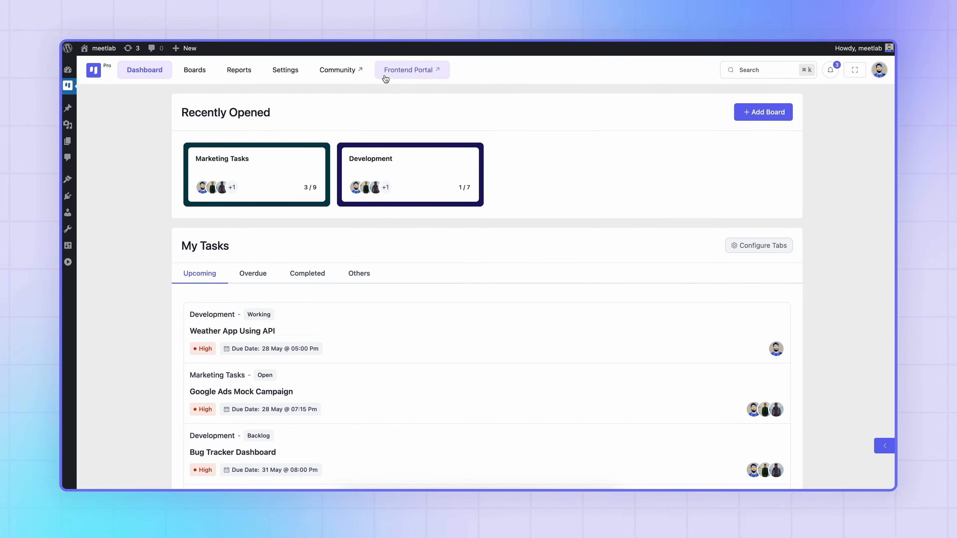
Open the frontend portal, look over its dashboard and view the Marketing Tasks board.
click(385, 78)
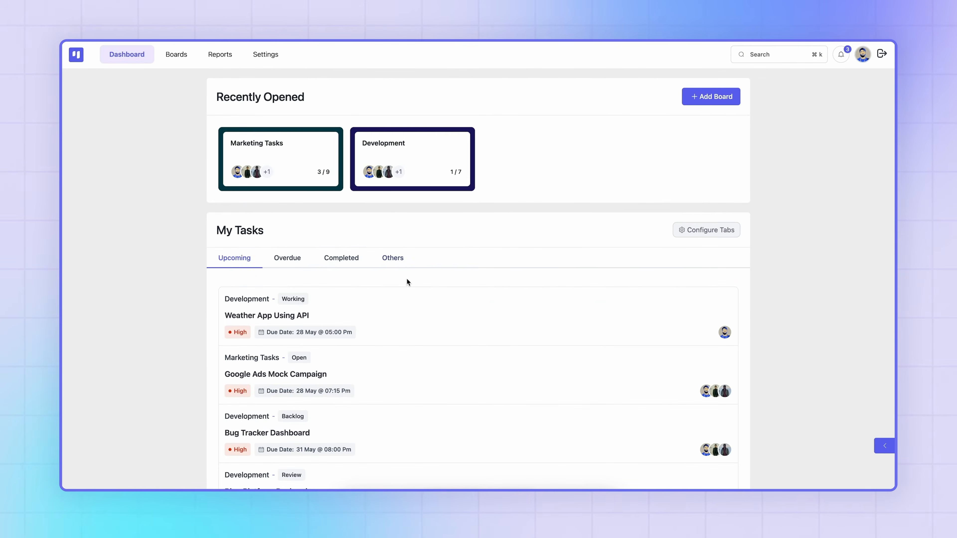
scroll(406, 277, down, 4)
scroll(408, 282, up, 4)
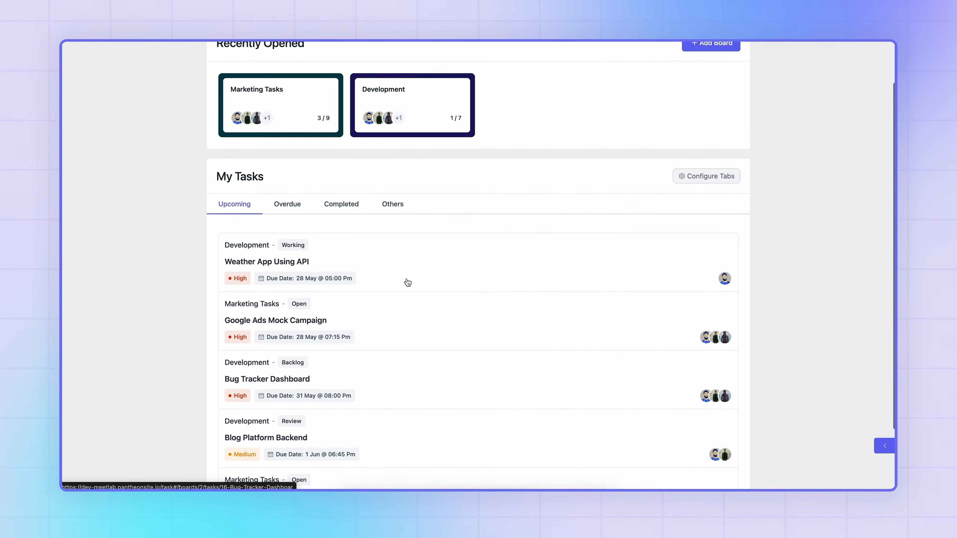
click(299, 165)
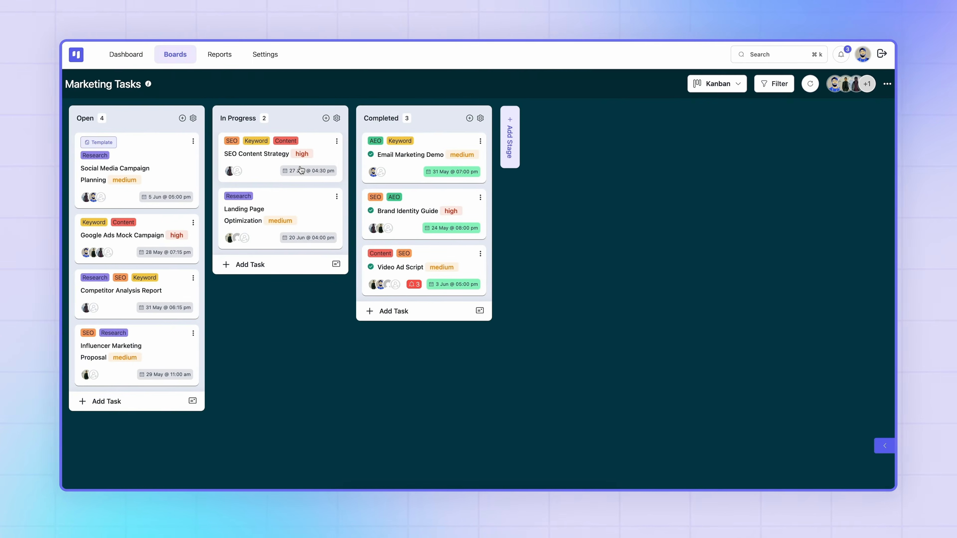
click(173, 341)
click(203, 143)
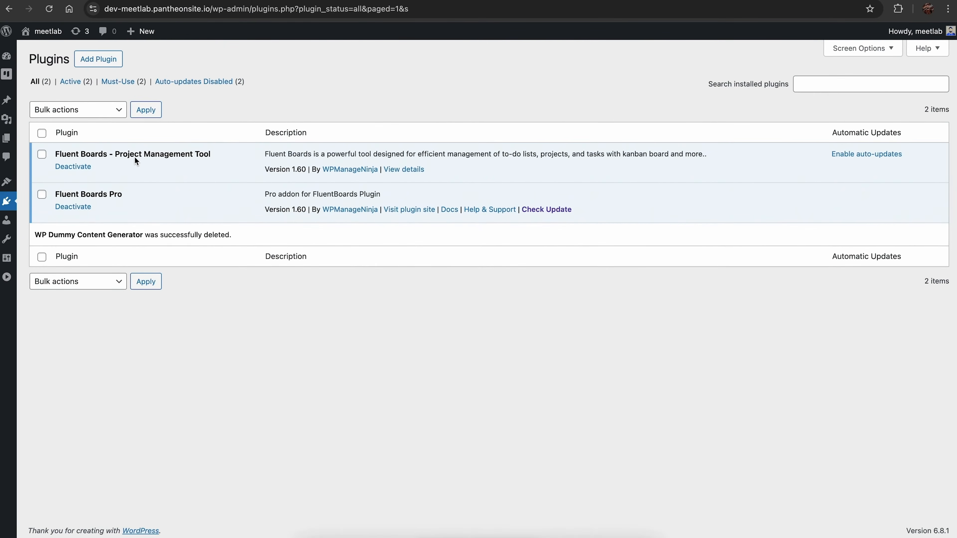
Open the Marketing Tasks board from the Fluent Boards dashboard and bring up its board members list.
mouse_move(6, 74)
click(34, 97)
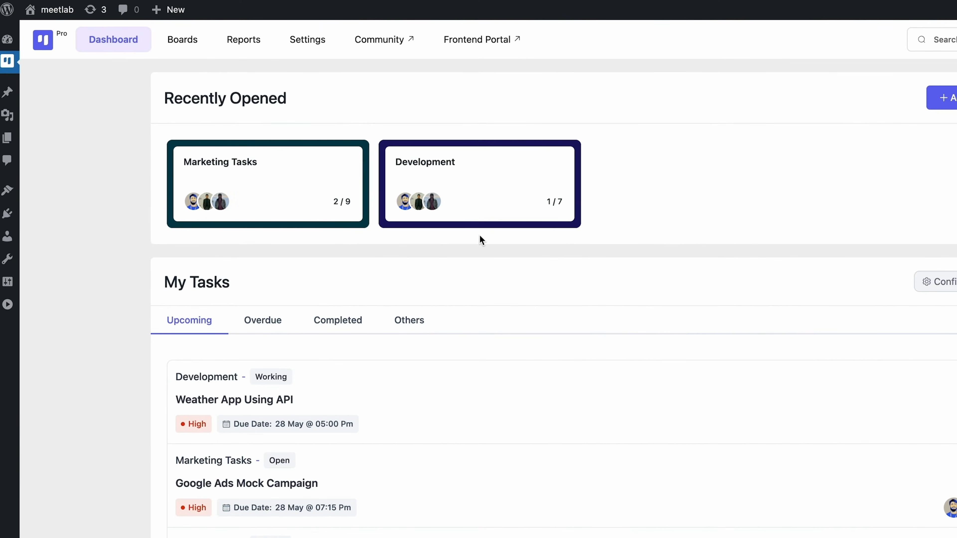
click(304, 196)
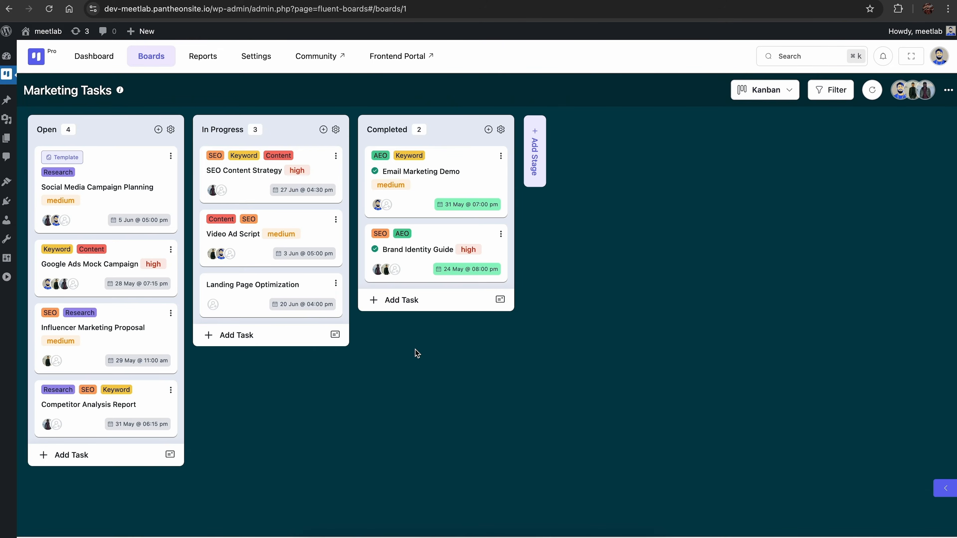
click(948, 89)
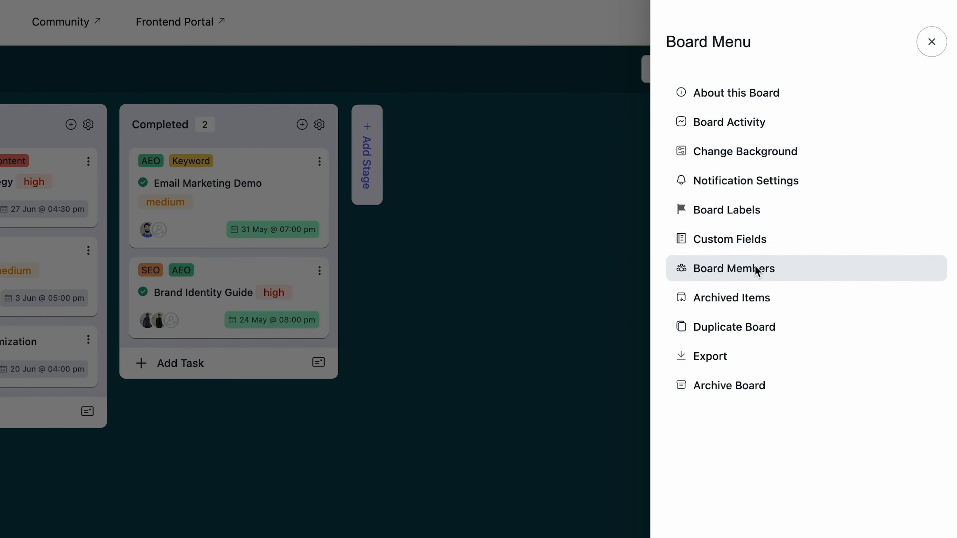
click(754, 269)
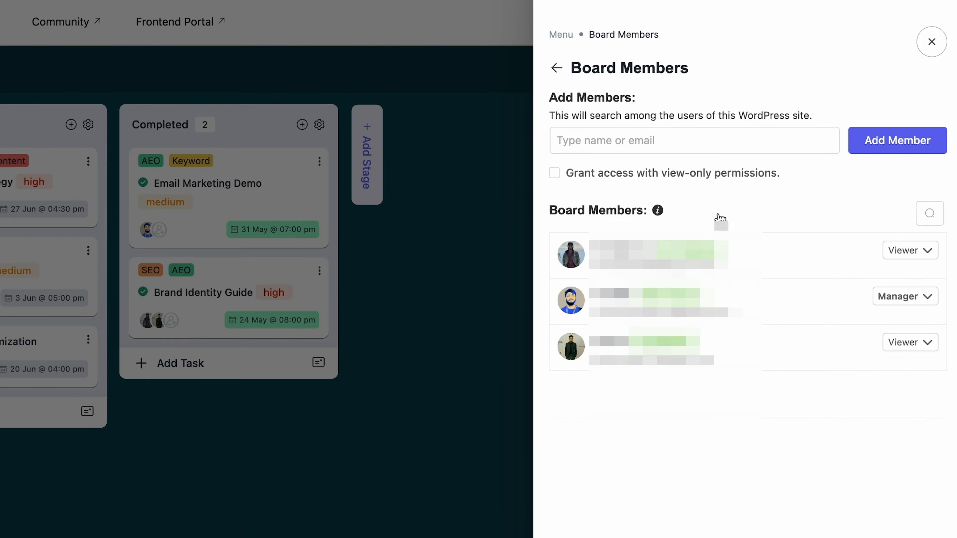
Search the site's users by name, replace the entry with a new person's e-mail and send a board invitation.
click(680, 146)
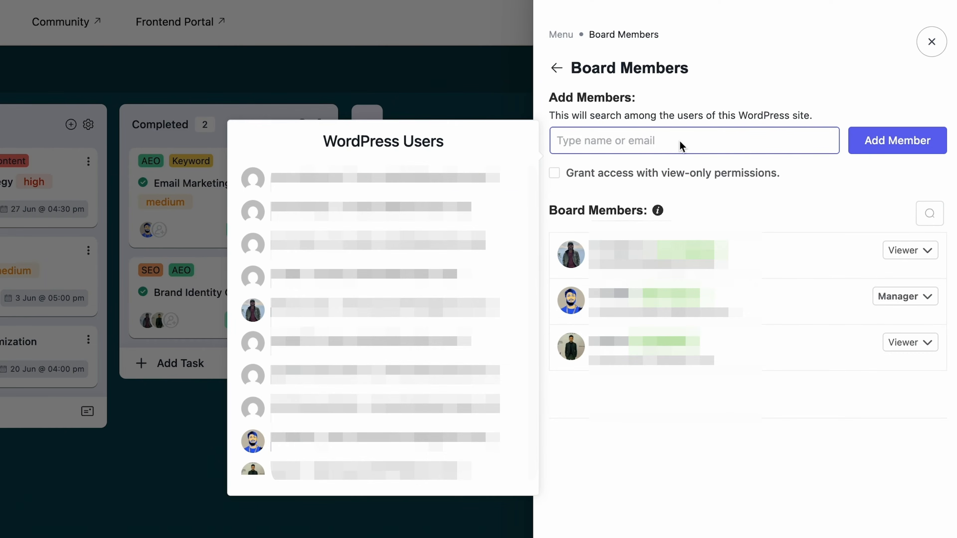
text(tania)
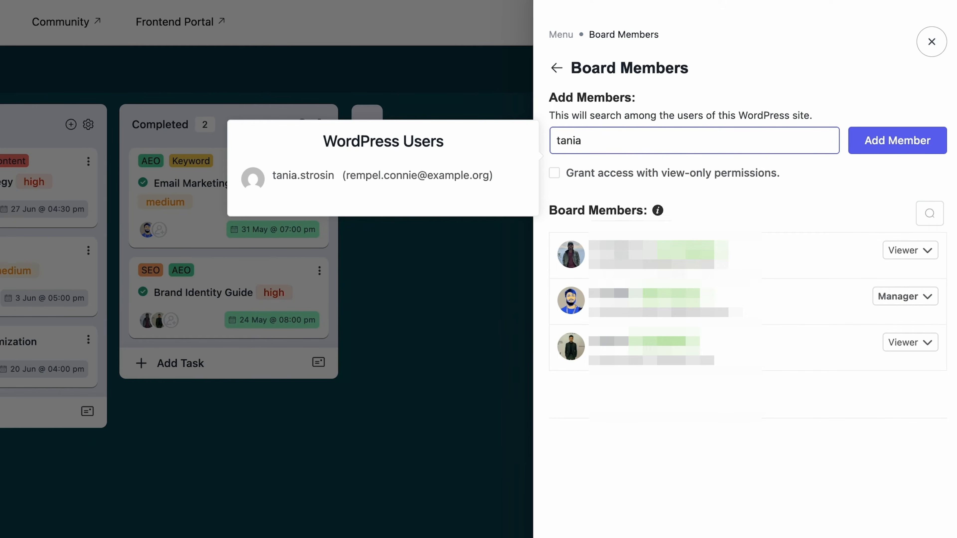
key(BackSpace)
key(BackSpace)
key(BackSpace)
key(BackSpace)
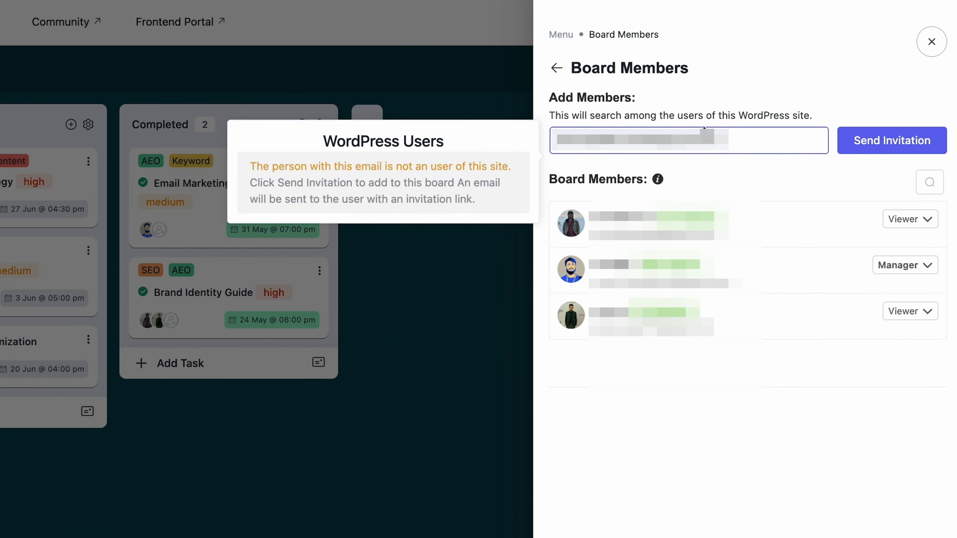
click(872, 140)
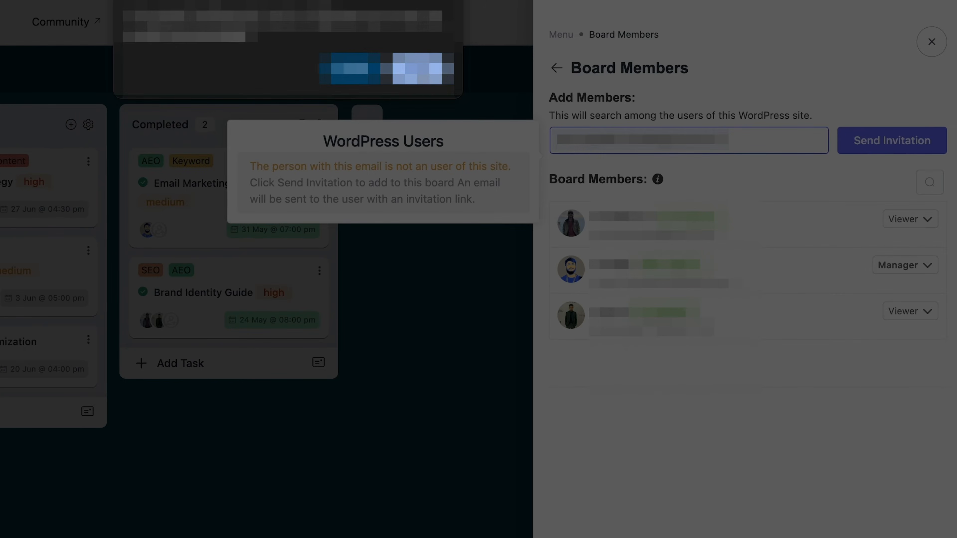
click(425, 75)
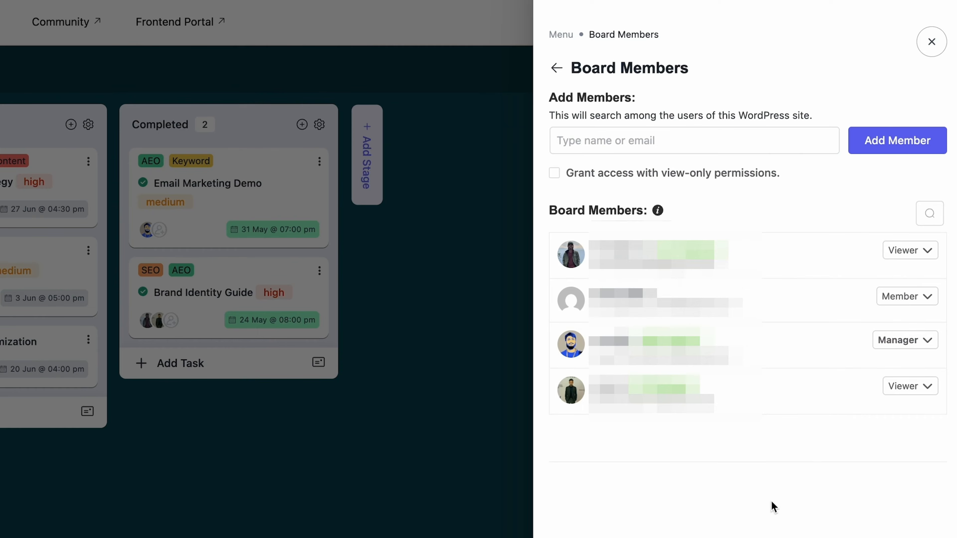
Change the newly invited board member's role to Viewer.
click(896, 300)
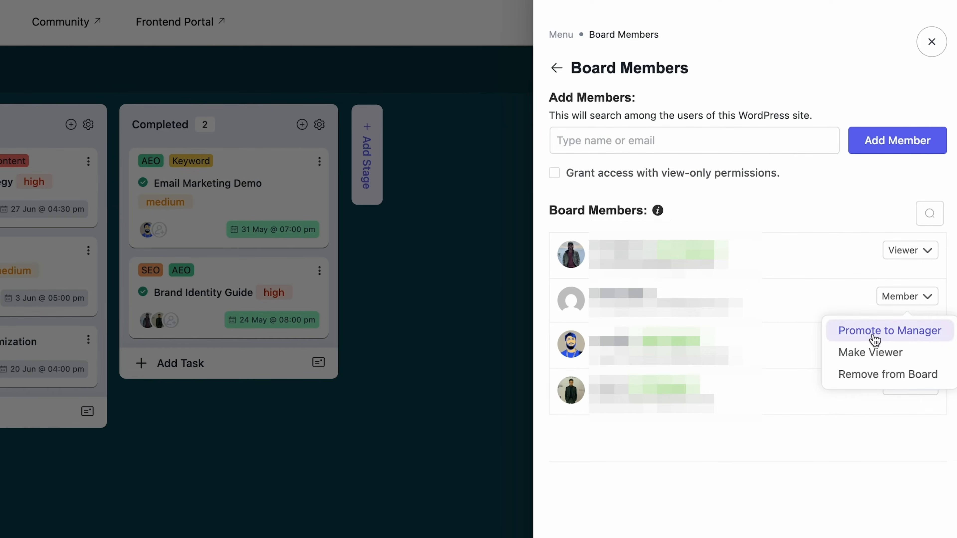
click(865, 355)
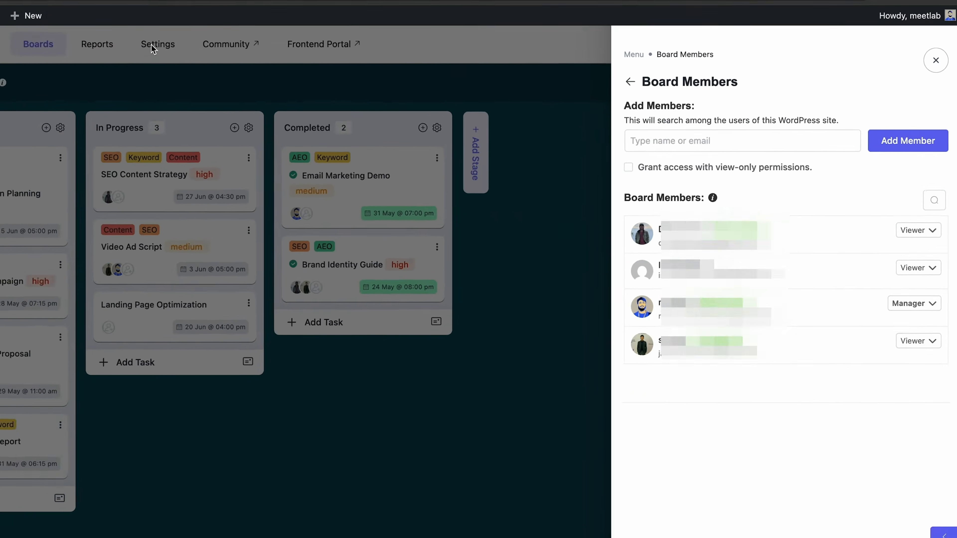
In the Members Role settings, make the invited member Viewer on Development and Manager on Marketing Tasks, and update the access.
click(151, 45)
click(251, 56)
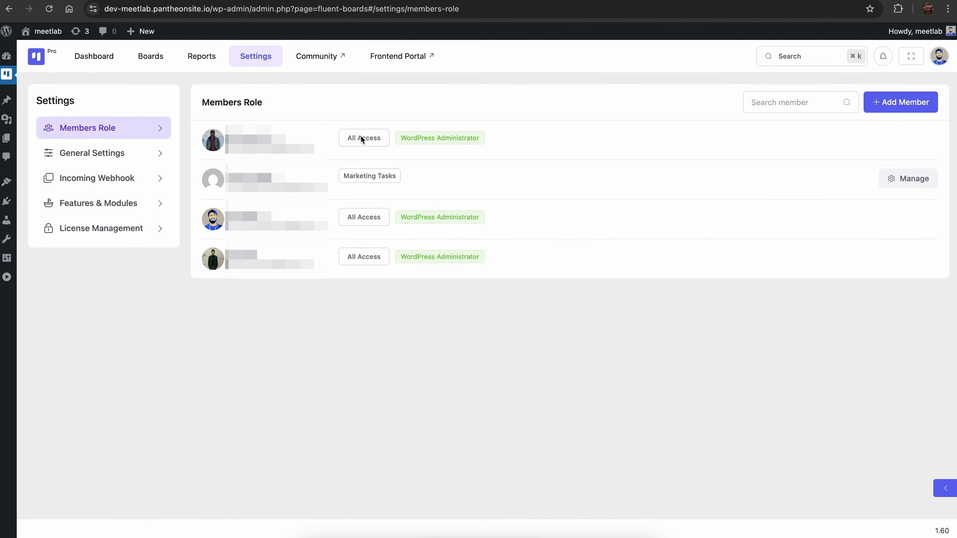
click(900, 186)
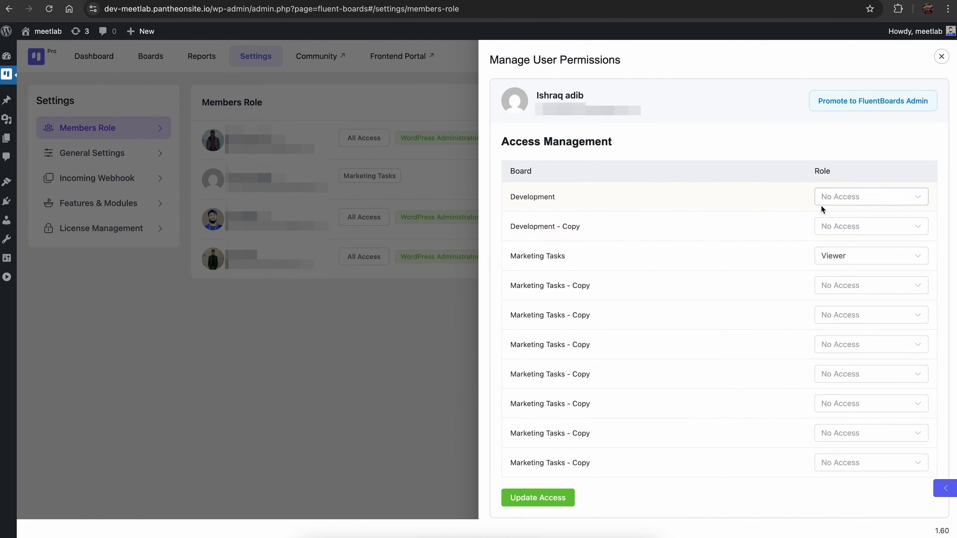
click(852, 202)
click(848, 247)
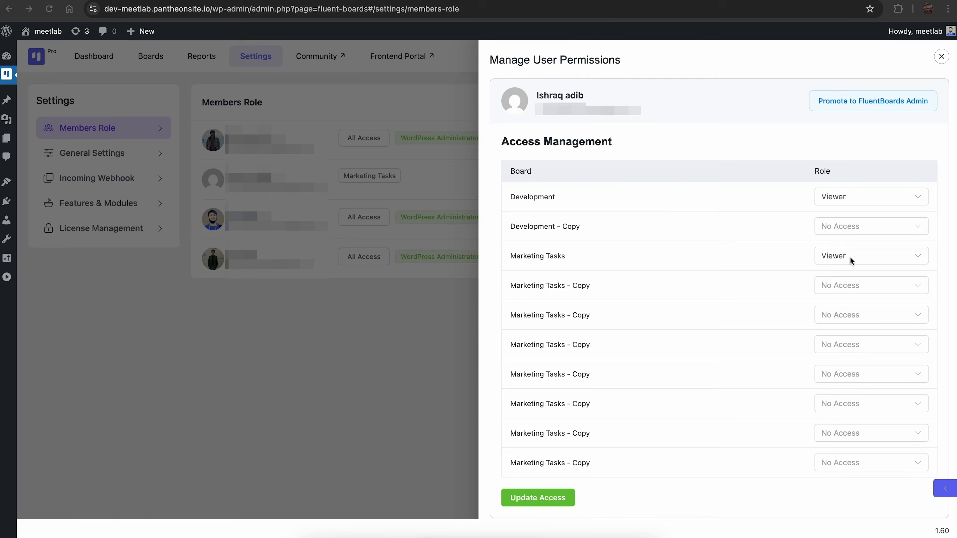
click(851, 259)
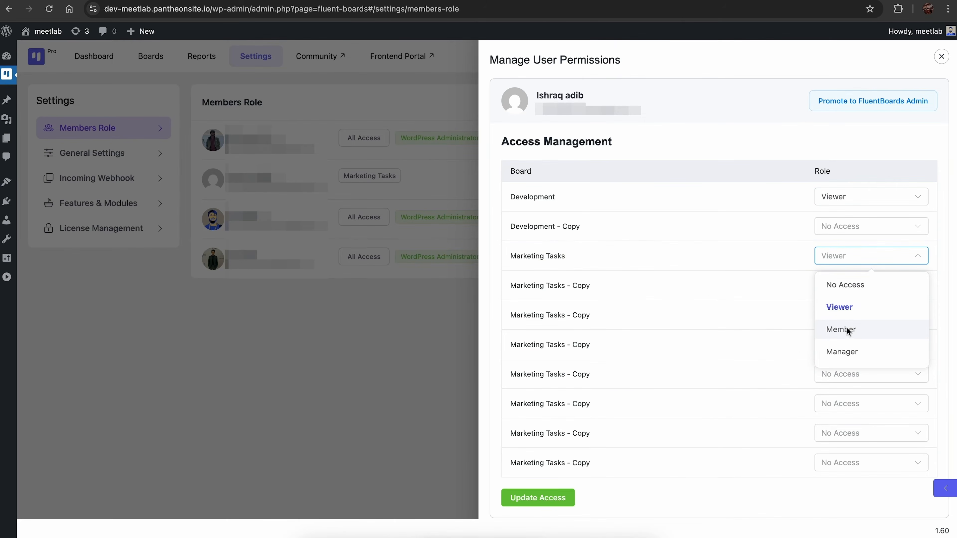
click(847, 352)
click(553, 501)
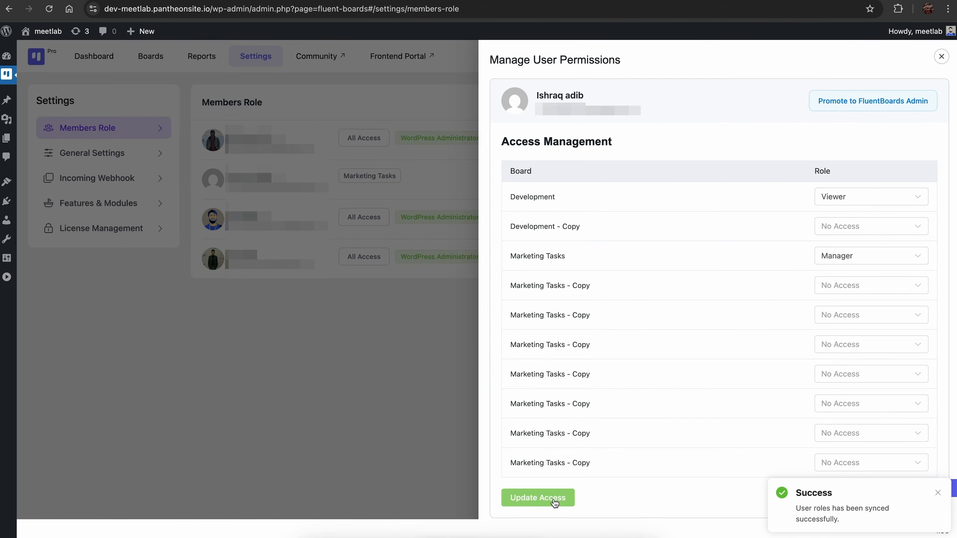
click(382, 406)
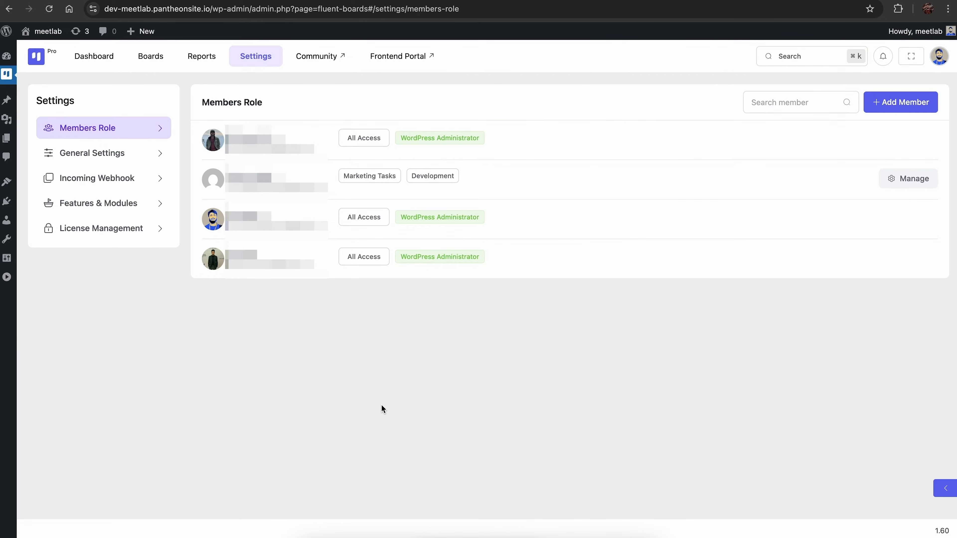
Open the Features & Modules settings, disable the Frontend Portal module and enable it again.
click(77, 211)
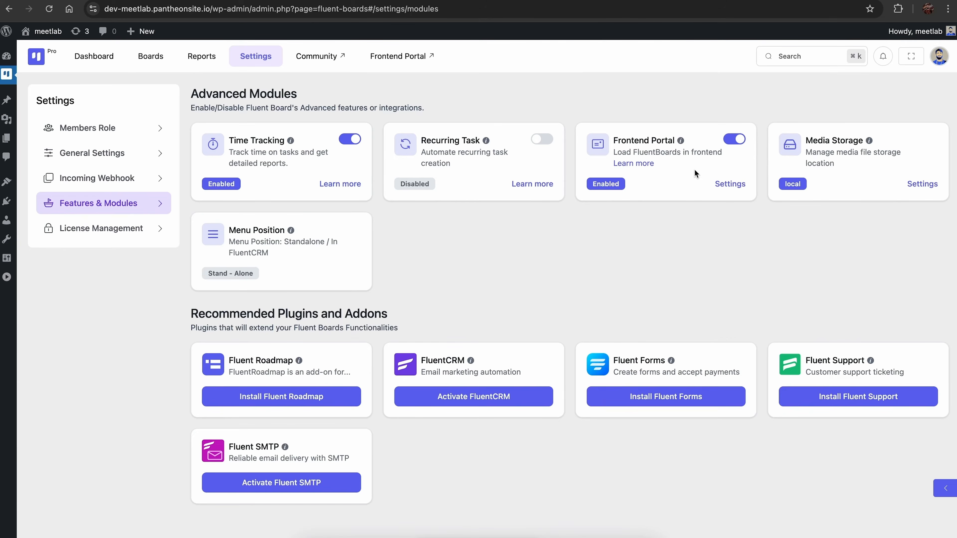
click(735, 139)
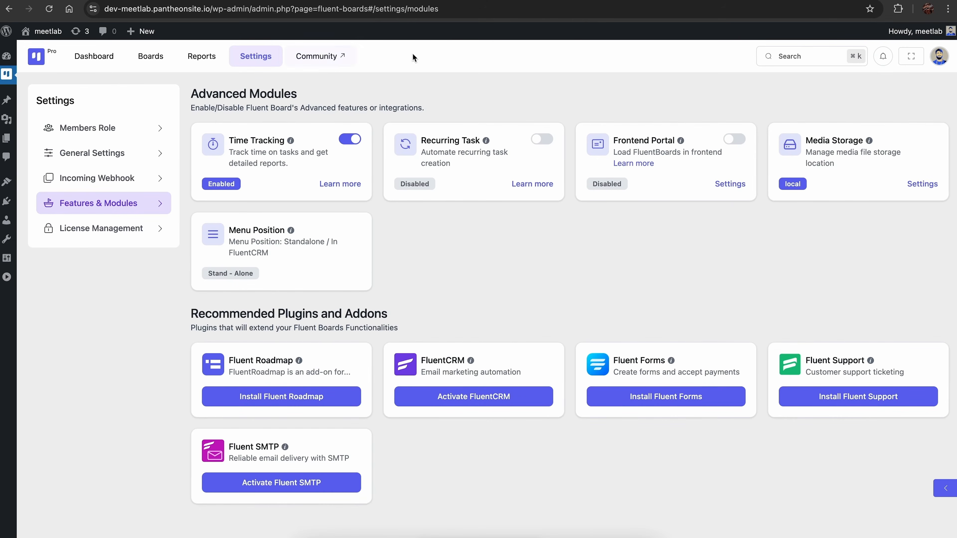
click(734, 139)
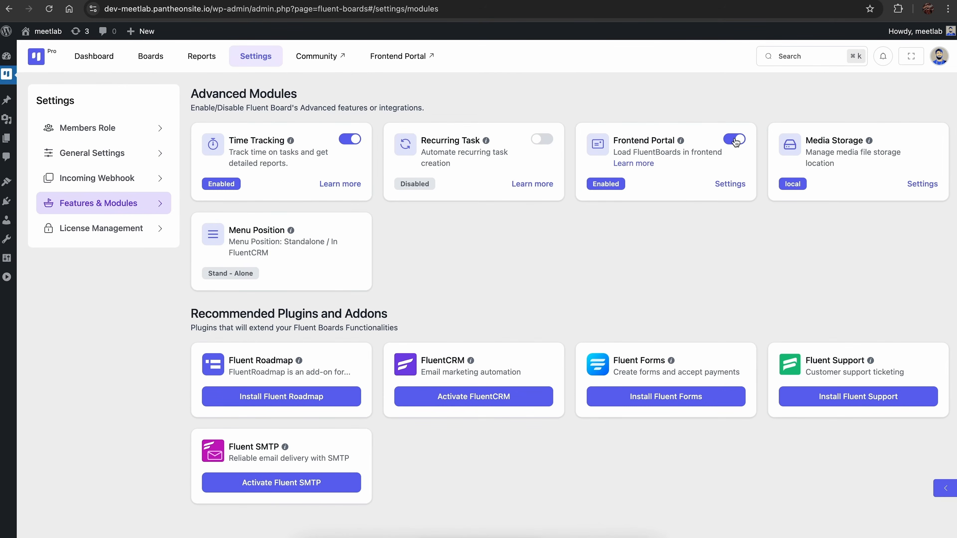
Set the frontend panel's URL slug to "task" and save the Frontend Portal settings.
click(730, 183)
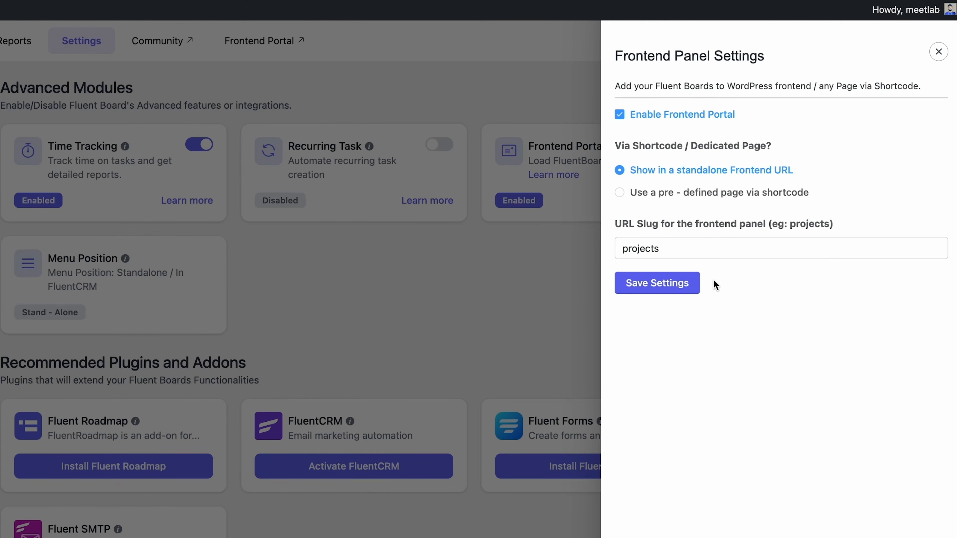
drag(664, 247, 620, 248)
text(task)
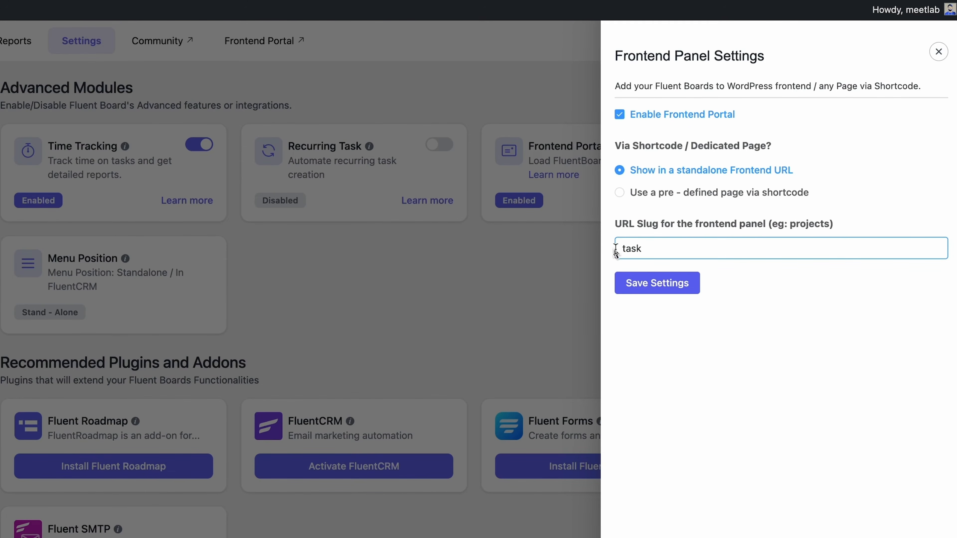
click(653, 286)
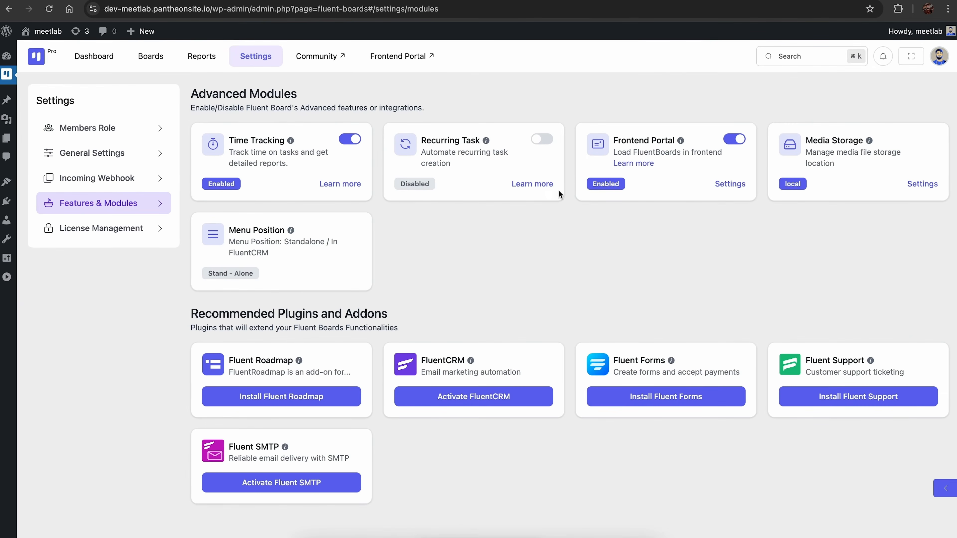
Open the frontend portal and examine its web address.
click(399, 56)
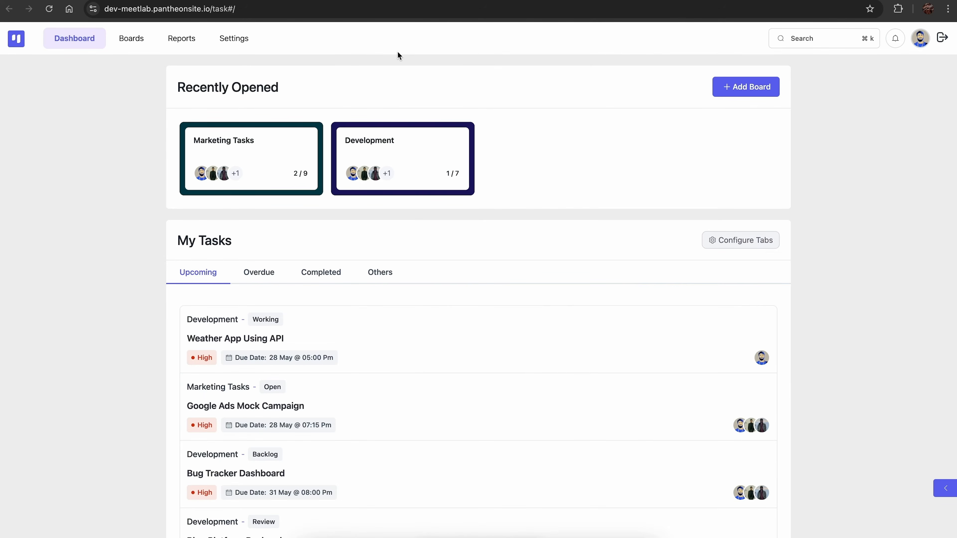
click(259, 9)
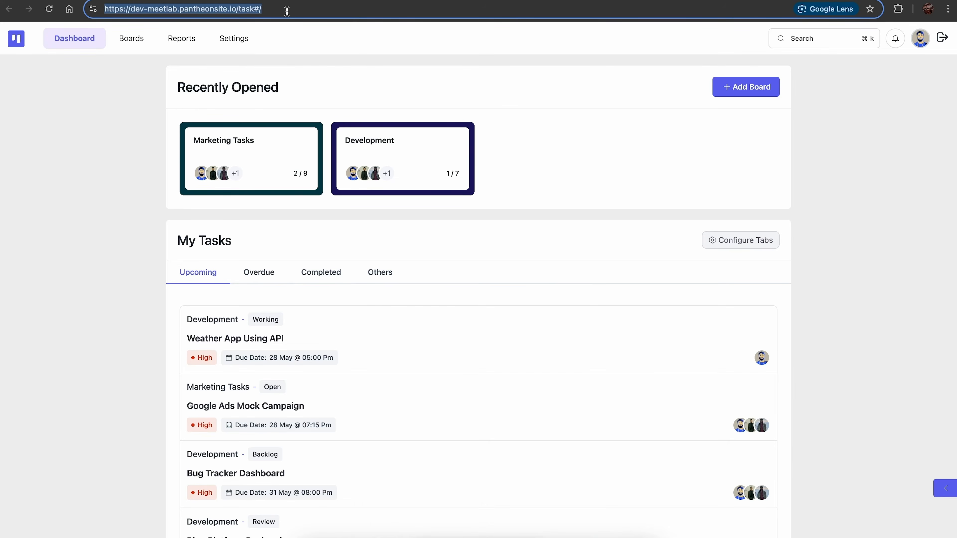
click(373, 1)
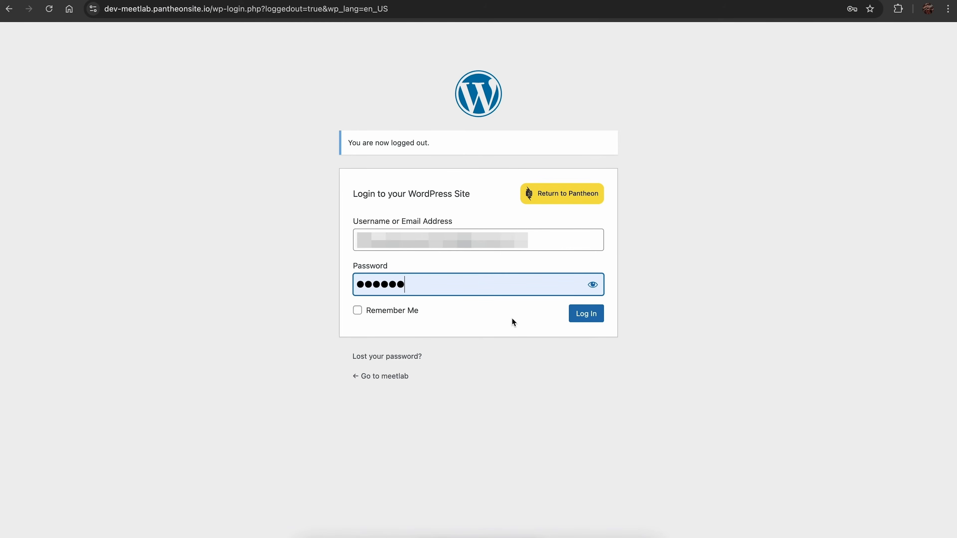
Log in with another member's account, open the Marketing Tasks board in the portal and bring up its board menu.
click(585, 320)
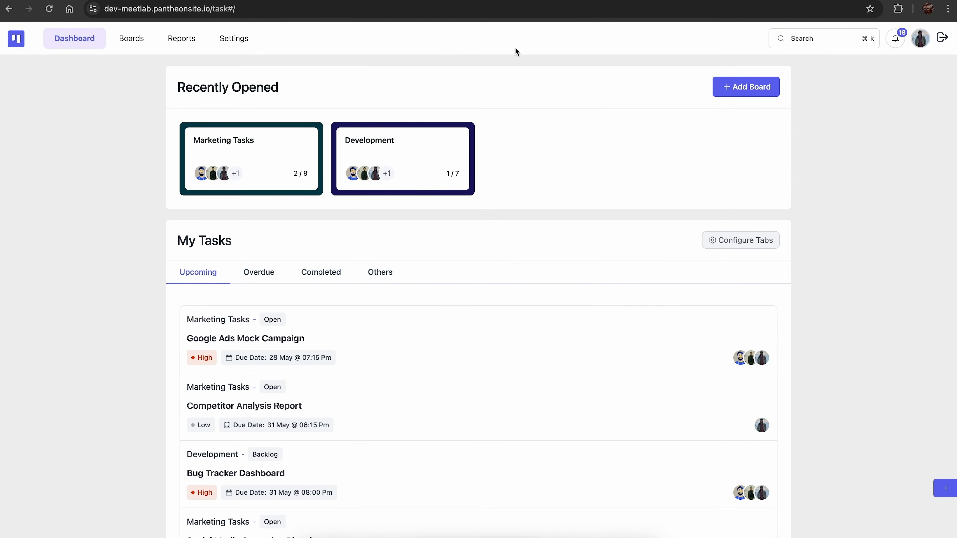
click(273, 165)
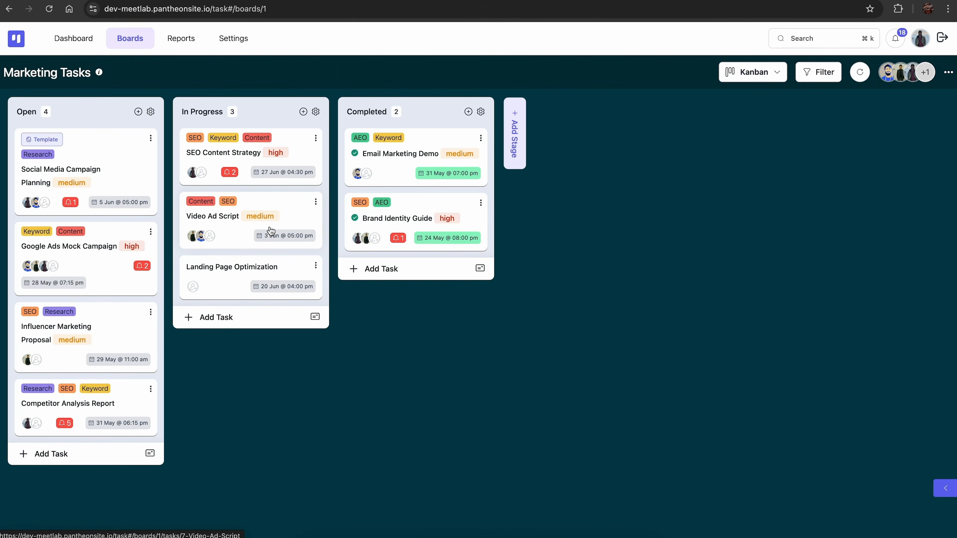
click(949, 72)
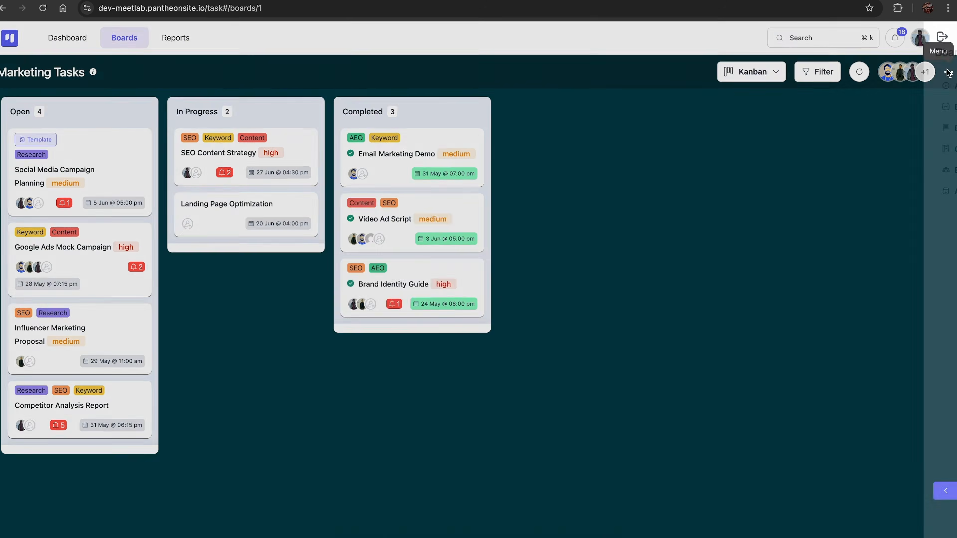
click(829, 182)
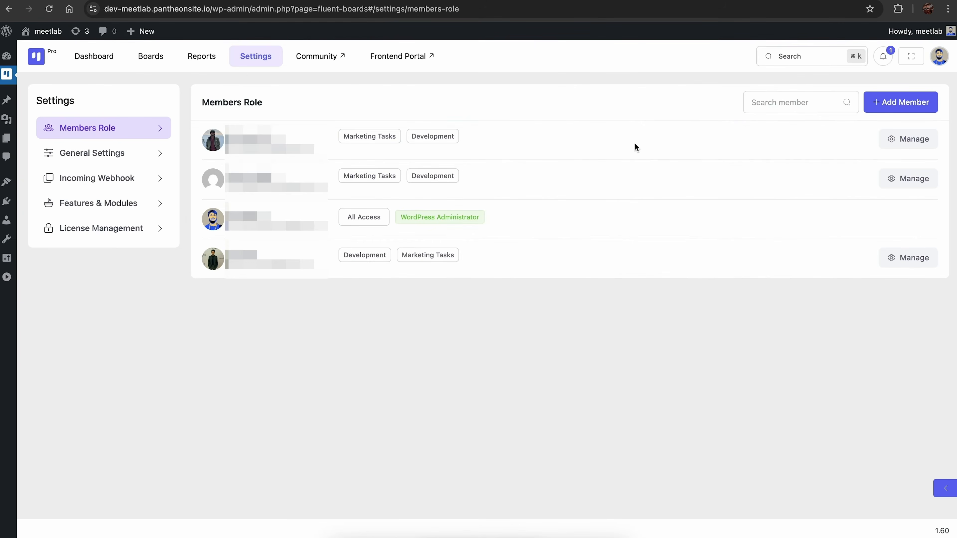
Set the first listed member's role on the Marketing Tasks board to Manager and update the access.
click(901, 145)
click(859, 258)
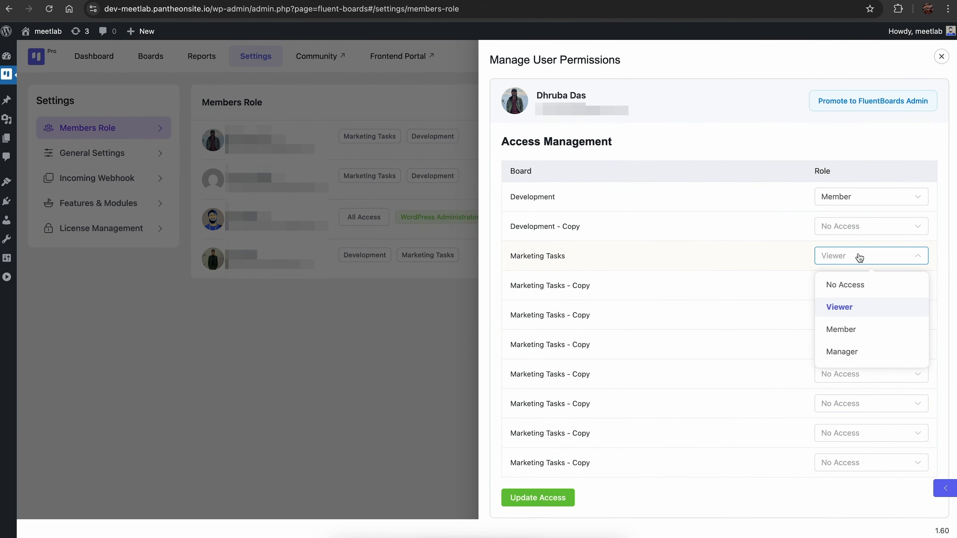
click(855, 351)
click(513, 502)
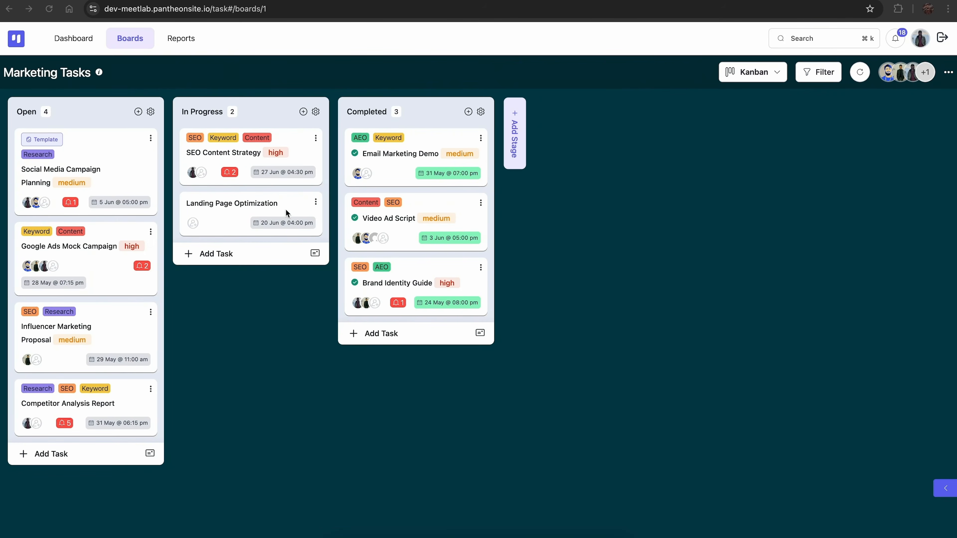
Open the Landing Page Optimization task and assign the last and second listed board members to it.
click(271, 205)
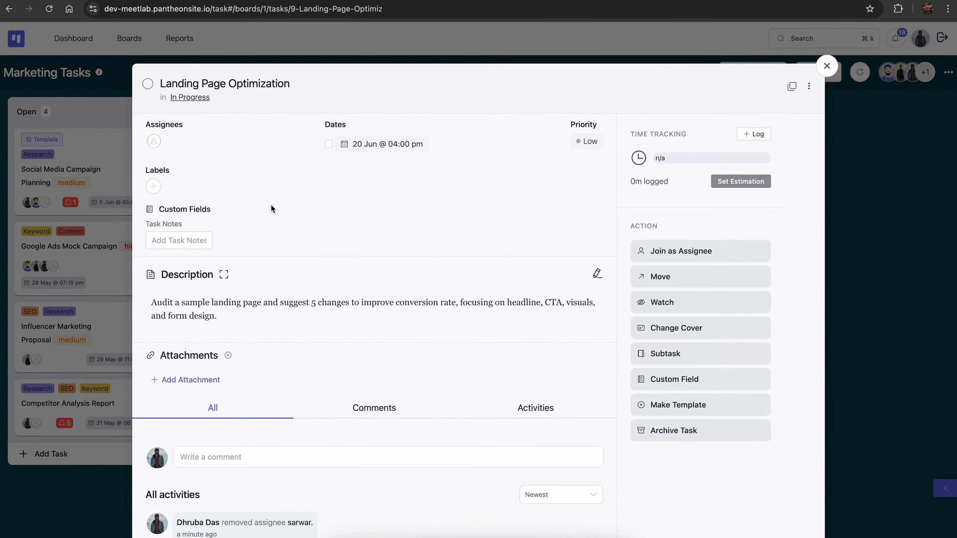
click(154, 144)
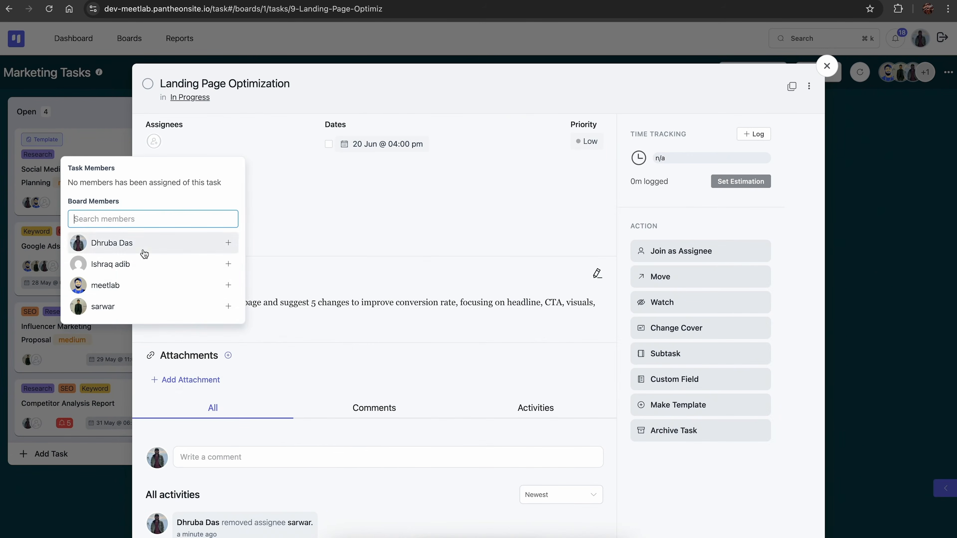
click(135, 305)
click(188, 274)
Set the Landing Page Optimization task's priority to Medium and give it the Research label.
click(586, 141)
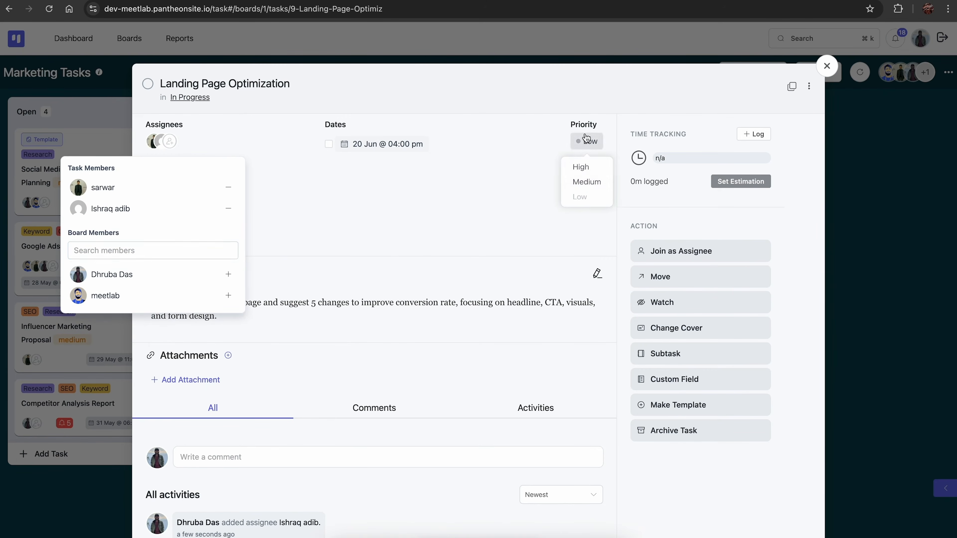
click(584, 182)
click(153, 186)
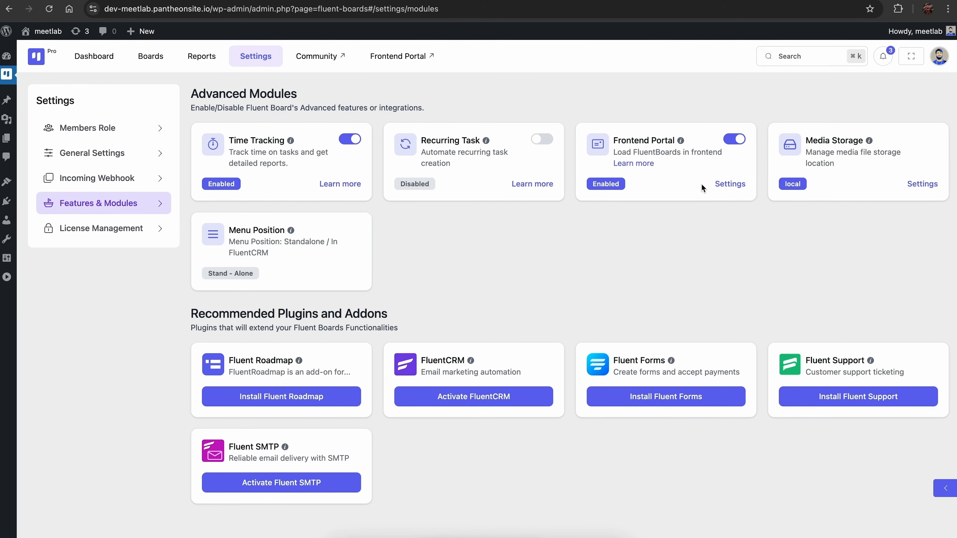
Set the Frontend Portal to use the pre-defined Task page via shortcode, copy the [fluent_boards] shortcode and save the settings.
click(729, 184)
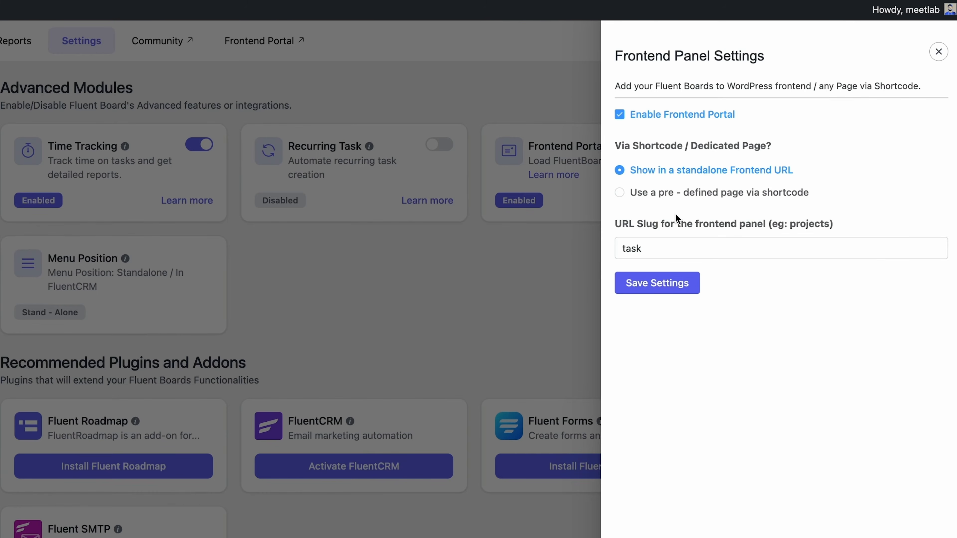
click(620, 193)
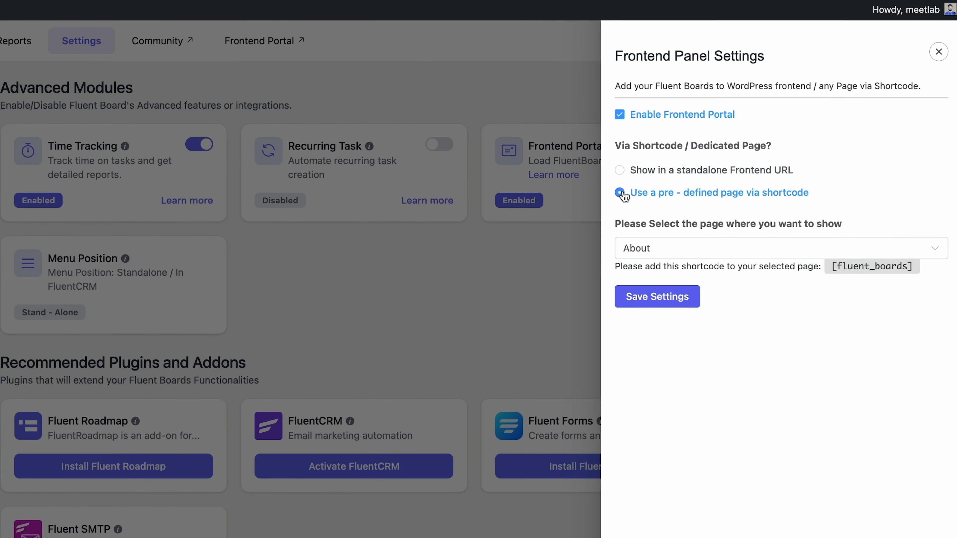
click(683, 248)
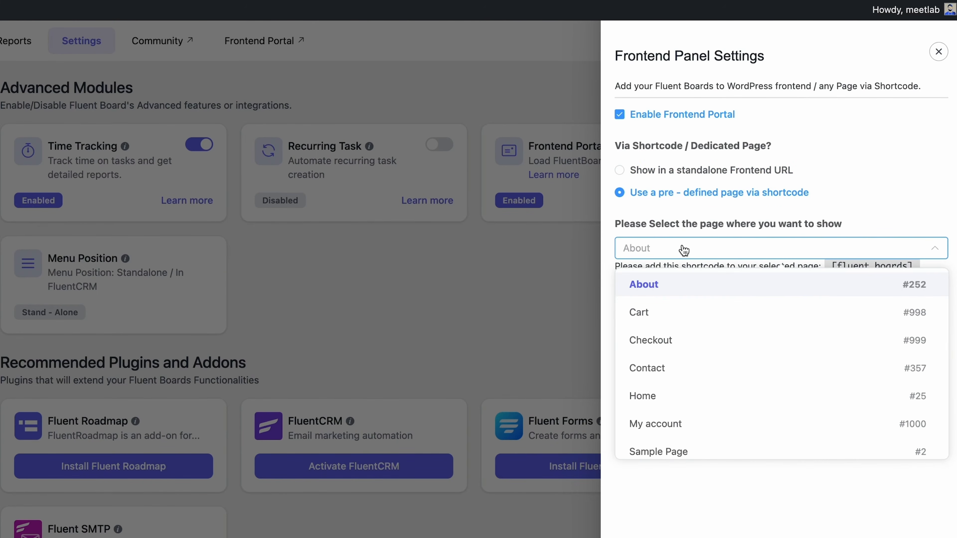
scroll(689, 365, down, 3)
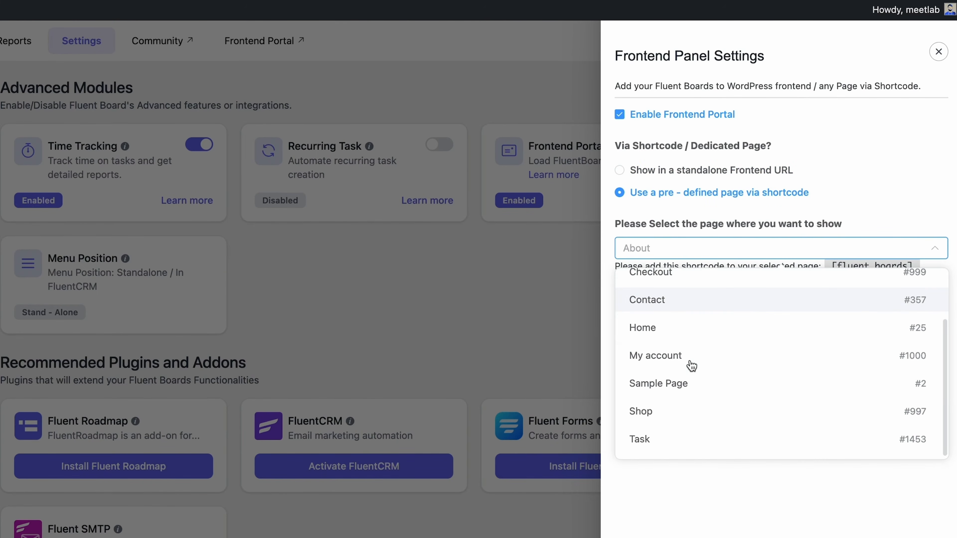
click(658, 438)
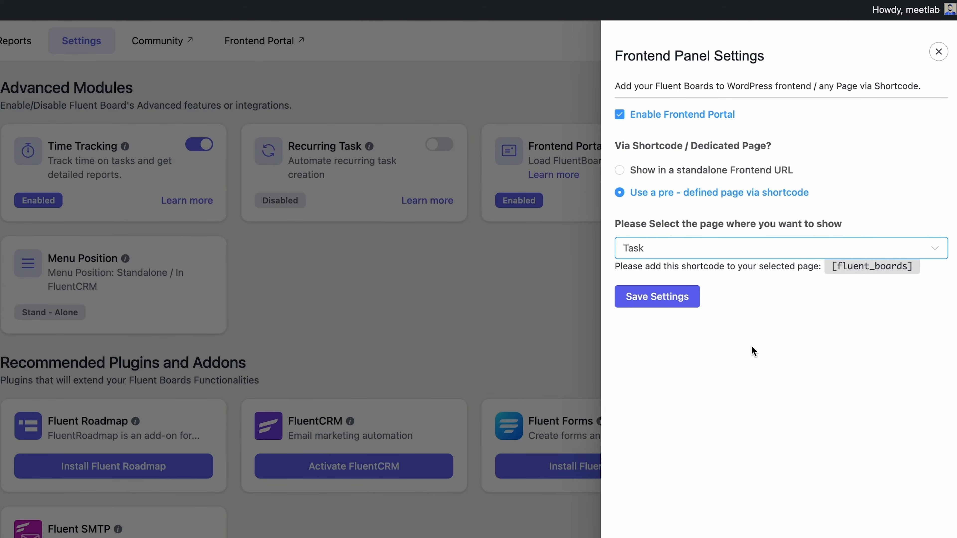
click(865, 241)
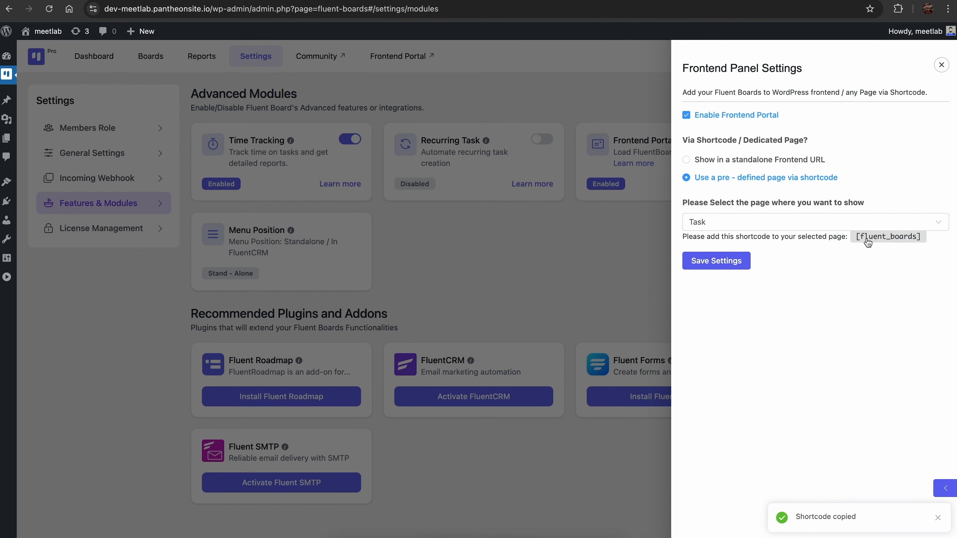
click(730, 265)
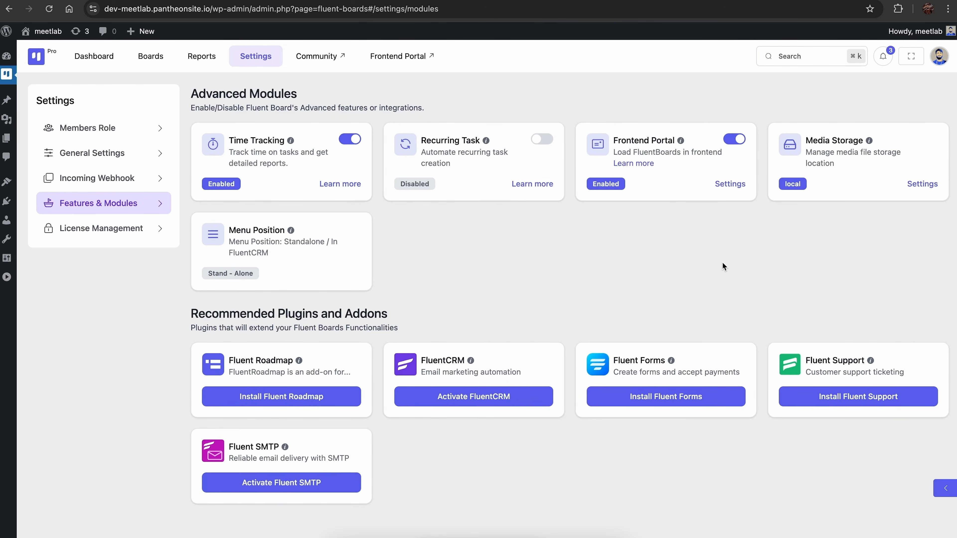
Open the WordPress Task page for editing, insert the [fluent_boards] shortcode into its empty block and save the page.
click(8, 138)
scroll(128, 327, down, 3)
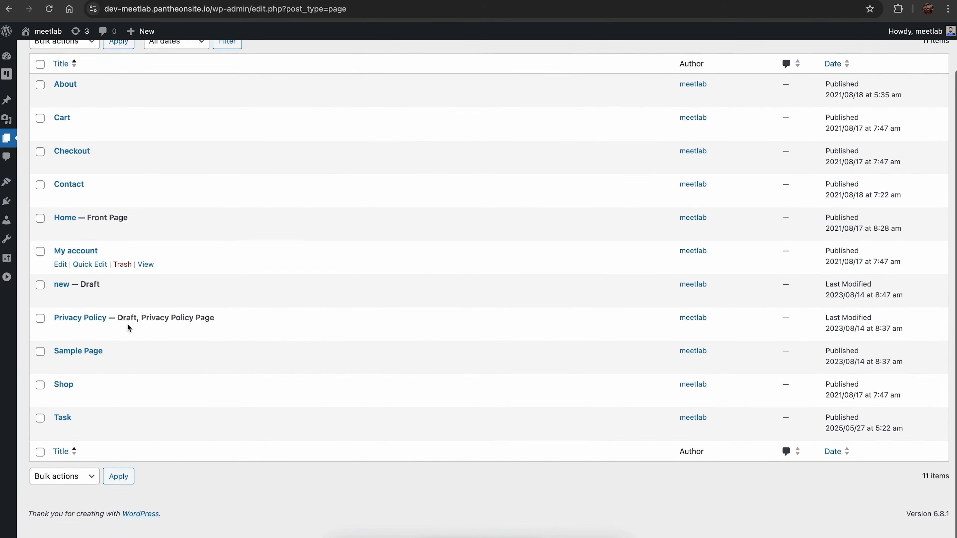
click(64, 436)
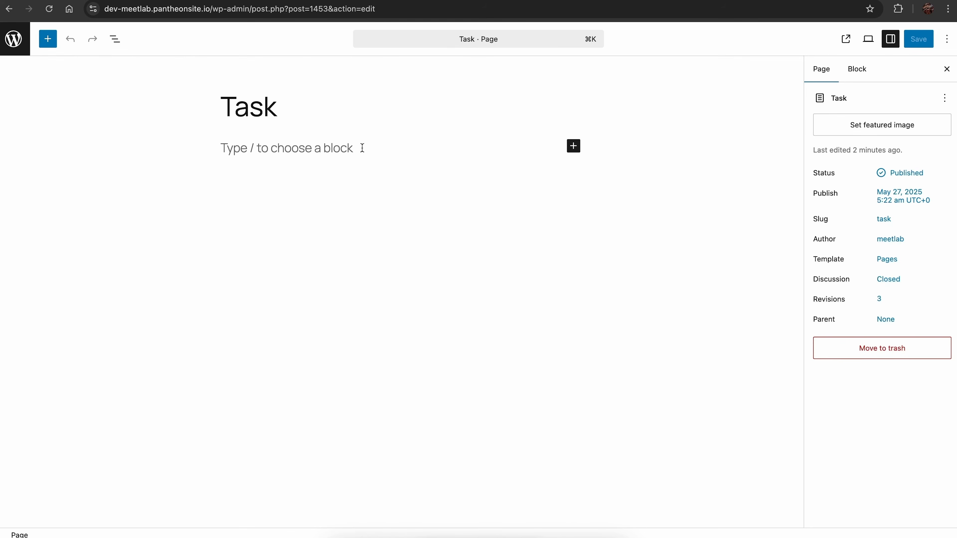
click(362, 147)
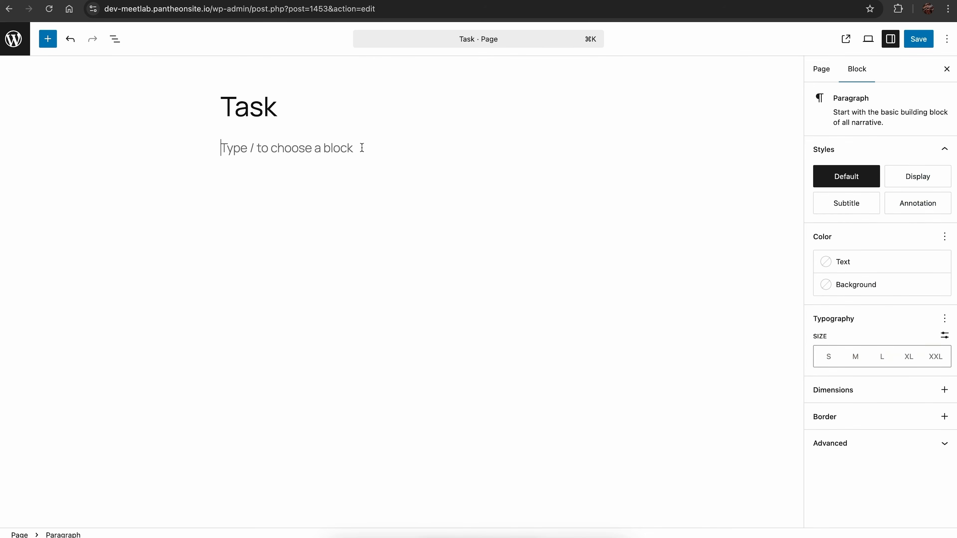
key(super+v)
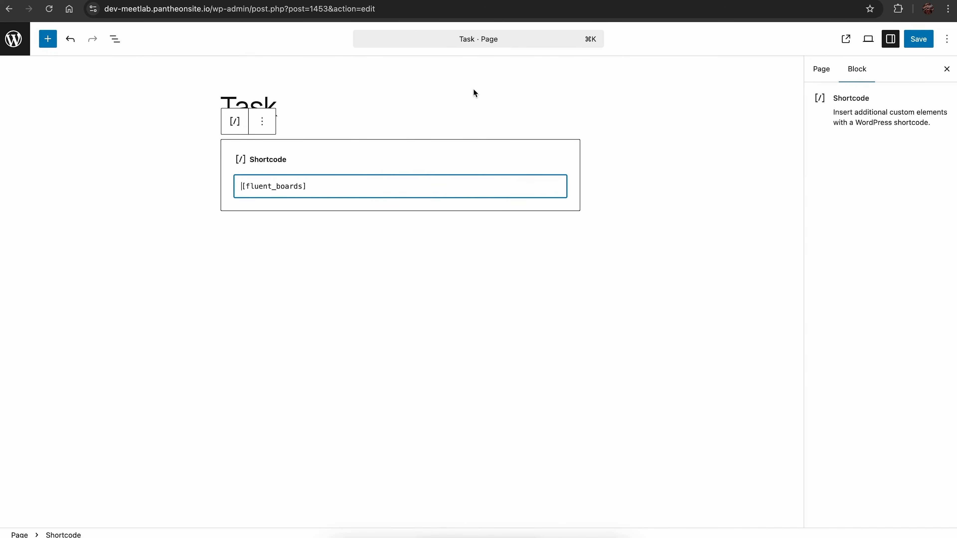
click(923, 41)
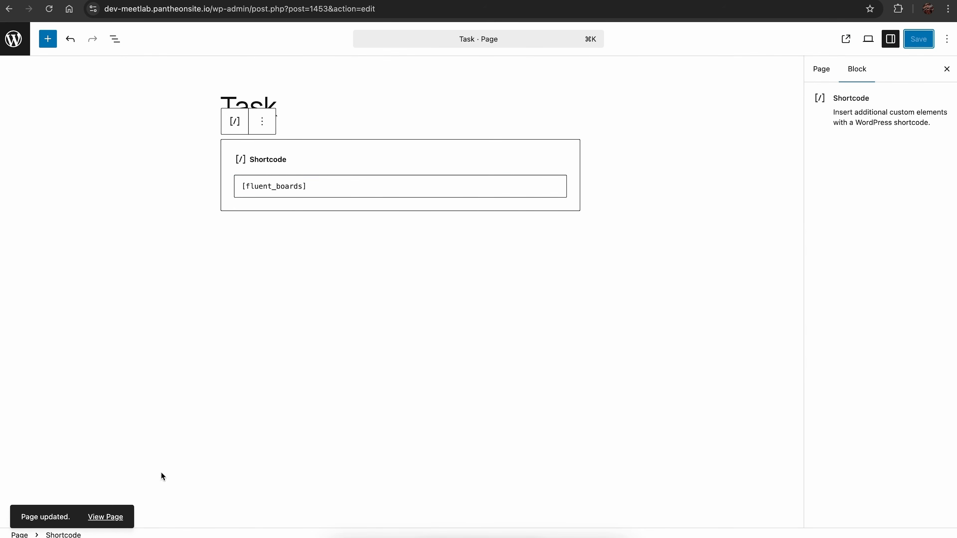
View the published Task page and examine the embedded dashboard and the stages of the Marketing Tasks board.
click(120, 516)
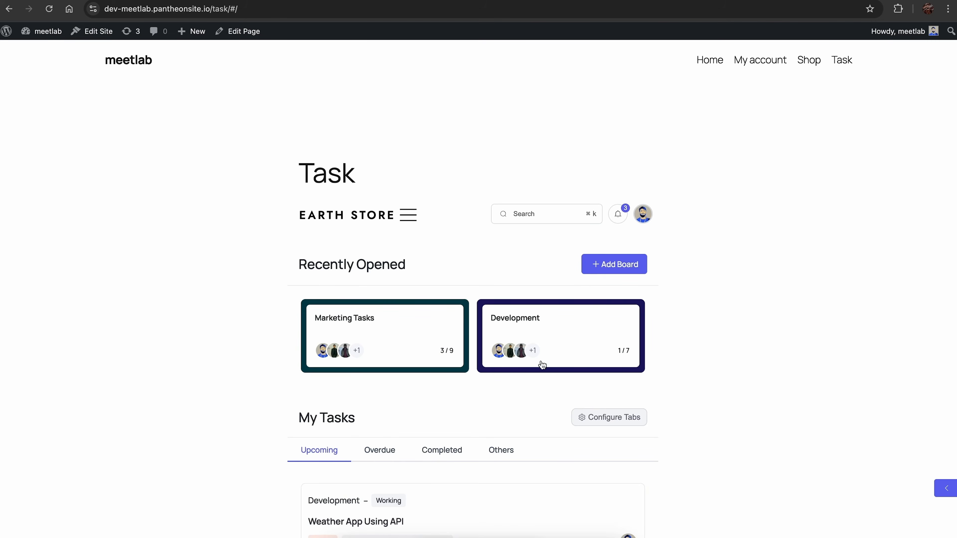
scroll(669, 429, down, 7)
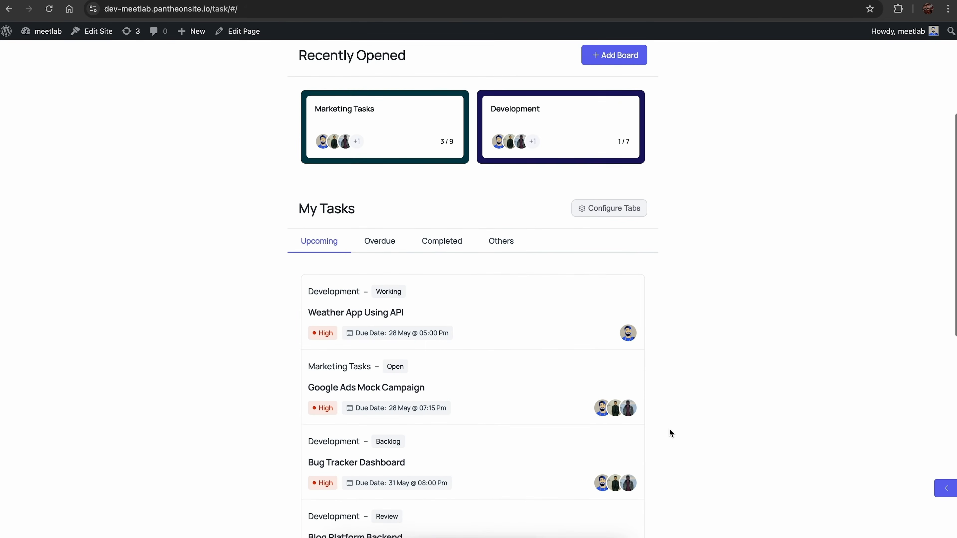
scroll(671, 432, up, 5)
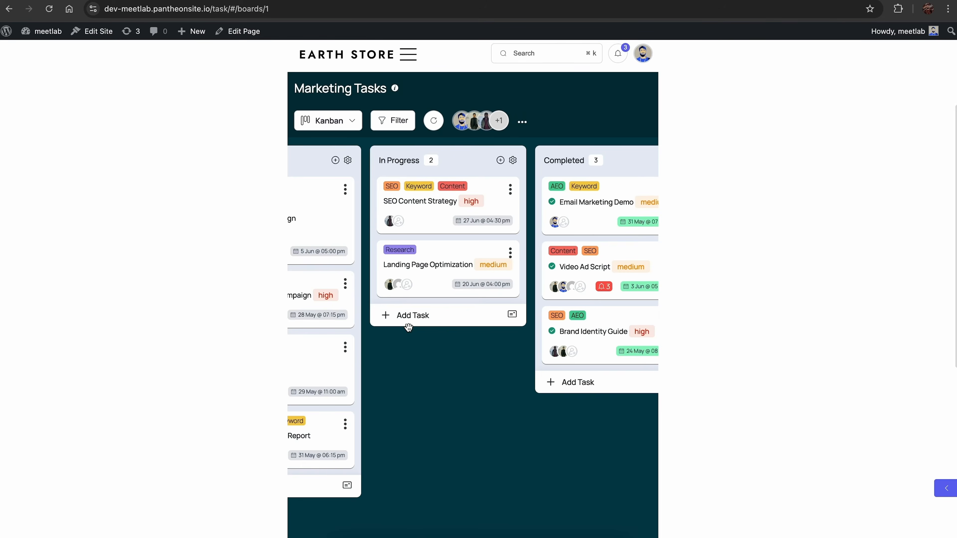
scroll(409, 327, left, 3)
scroll(409, 327, right, 5)
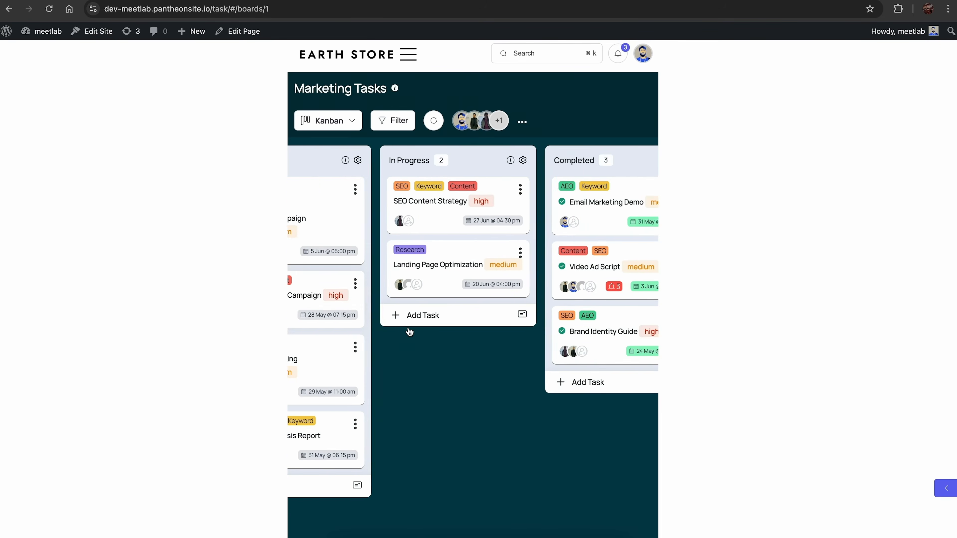
scroll(410, 331, down, 1)
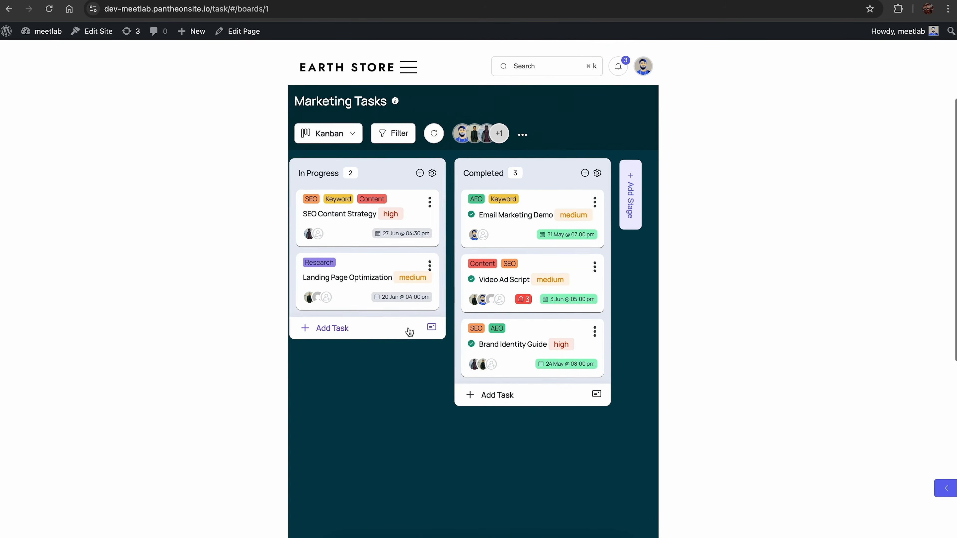
scroll(409, 332, left, 3)
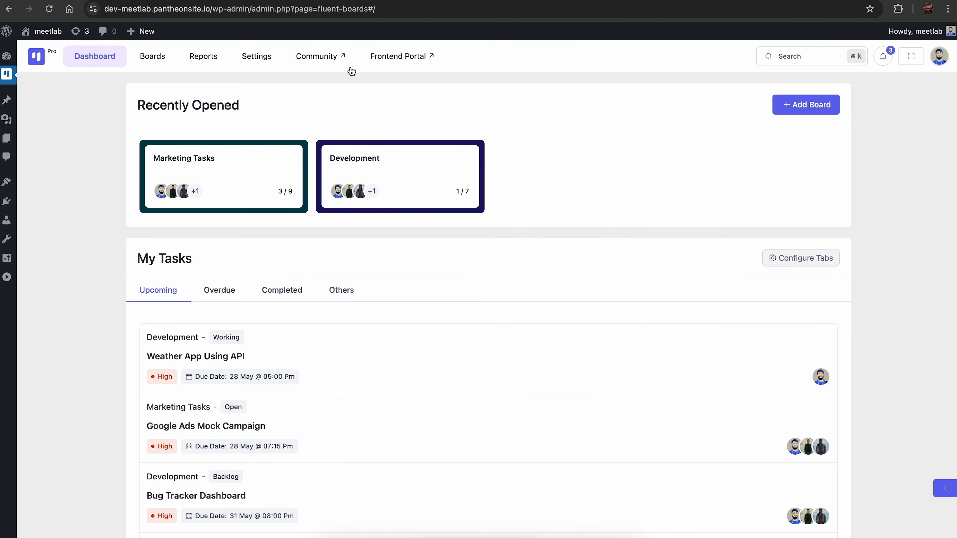
Open the frontend portal from the FluentBoards dashboard, review My Tasks and open the Marketing Tasks board.
click(372, 66)
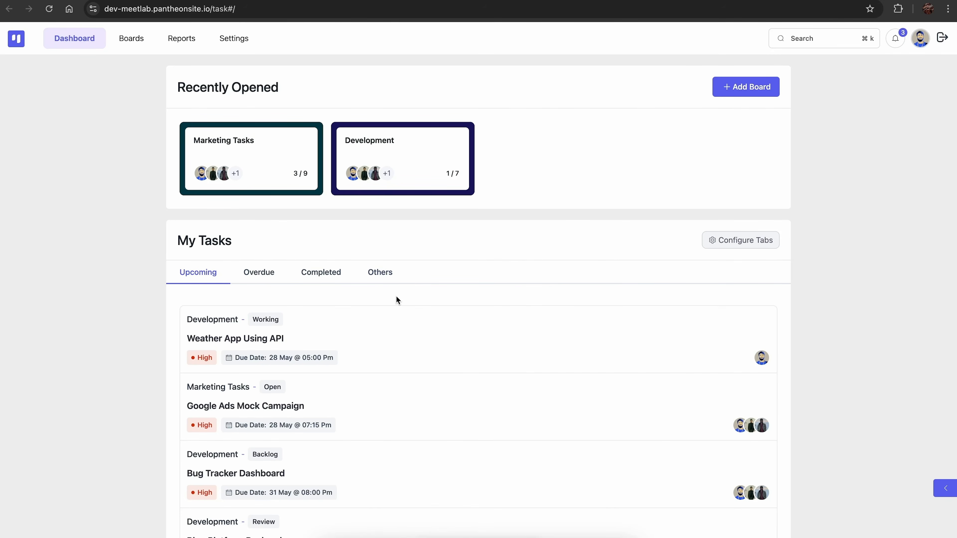
scroll(397, 295, down, 4)
scroll(396, 296, up, 3)
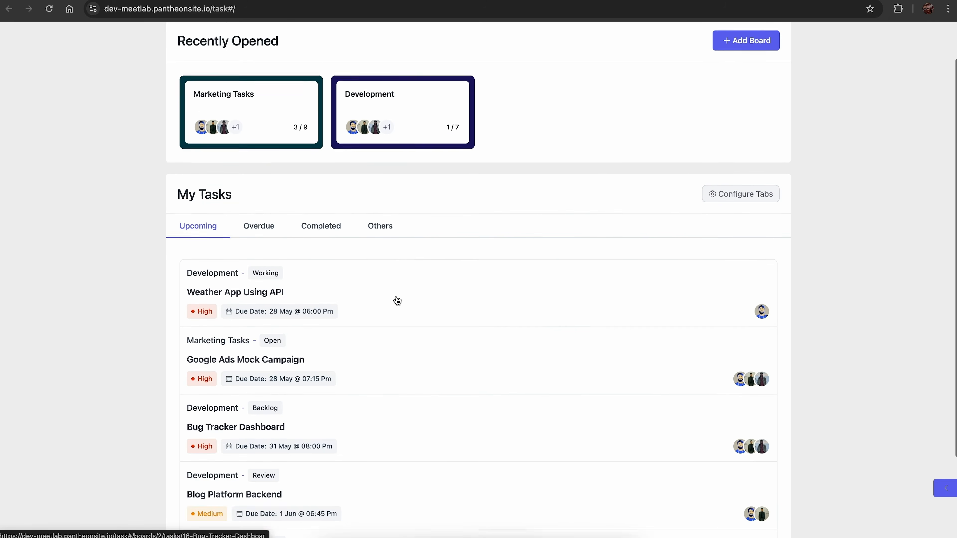
scroll(396, 300, up, 3)
click(273, 171)
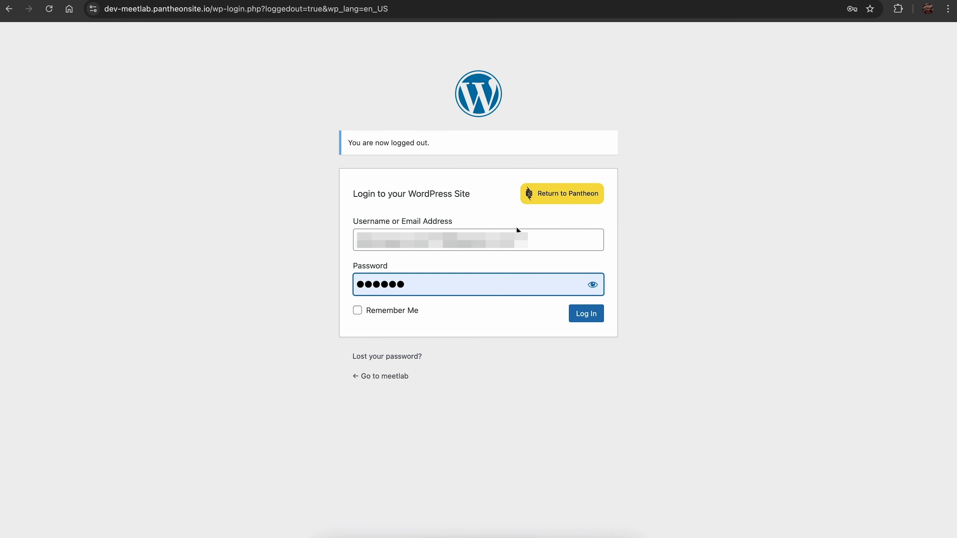
Log in with another member's account and view the Marketing Tasks board in the portal.
click(586, 314)
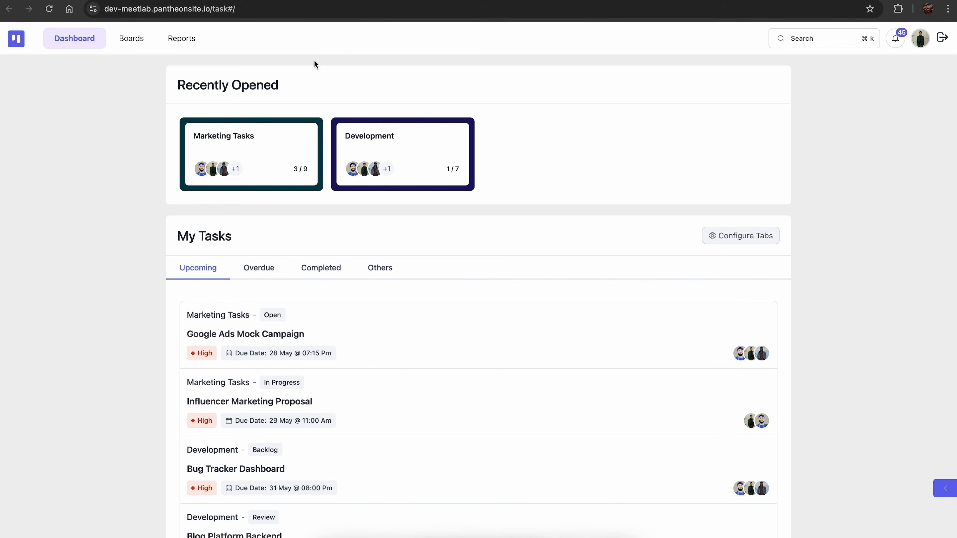
click(292, 162)
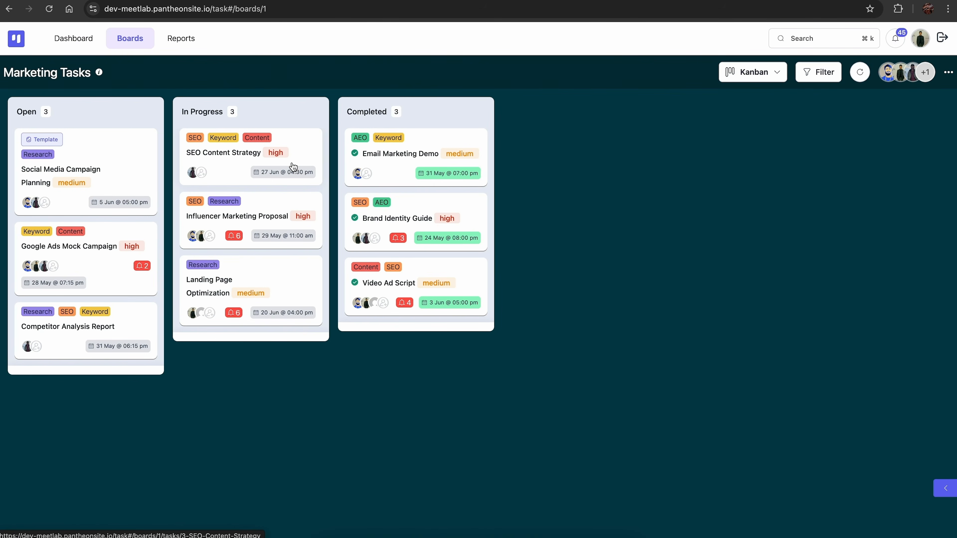
mouse_move(306, 145)
mouse_down()
mouse_move(356, 147)
mouse_move(317, 149)
mouse_up()
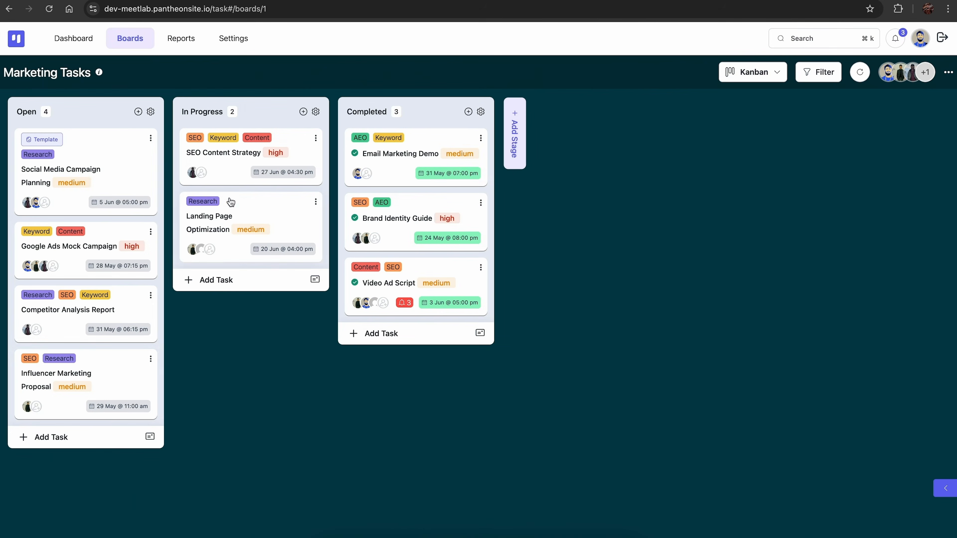
Assign the last listed board member to the Influencer Marketing Proposal task and set its priority to High.
click(130, 371)
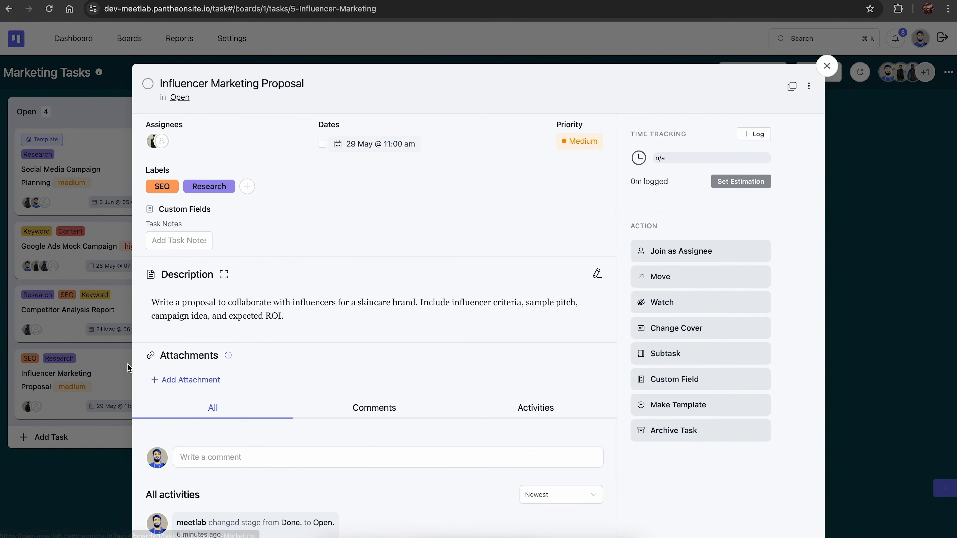
click(162, 141)
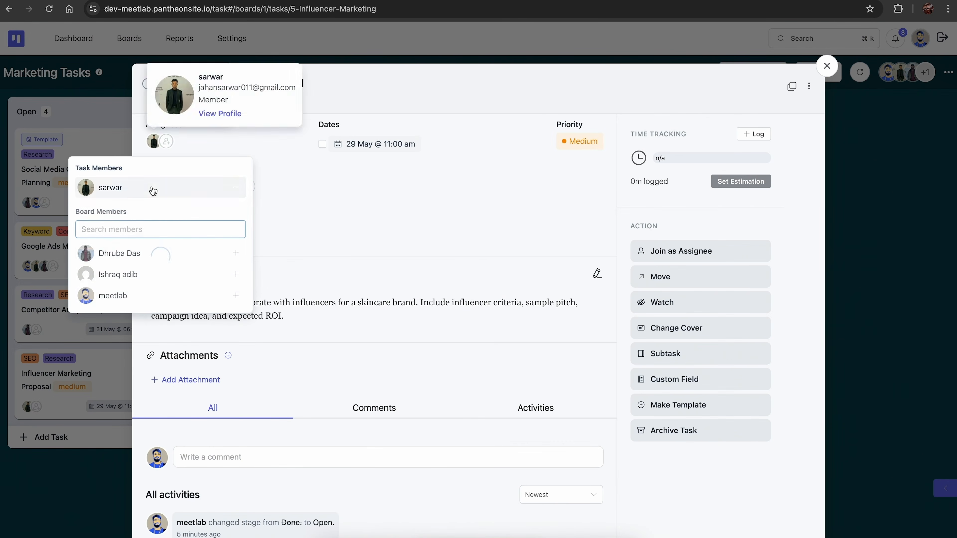
click(121, 296)
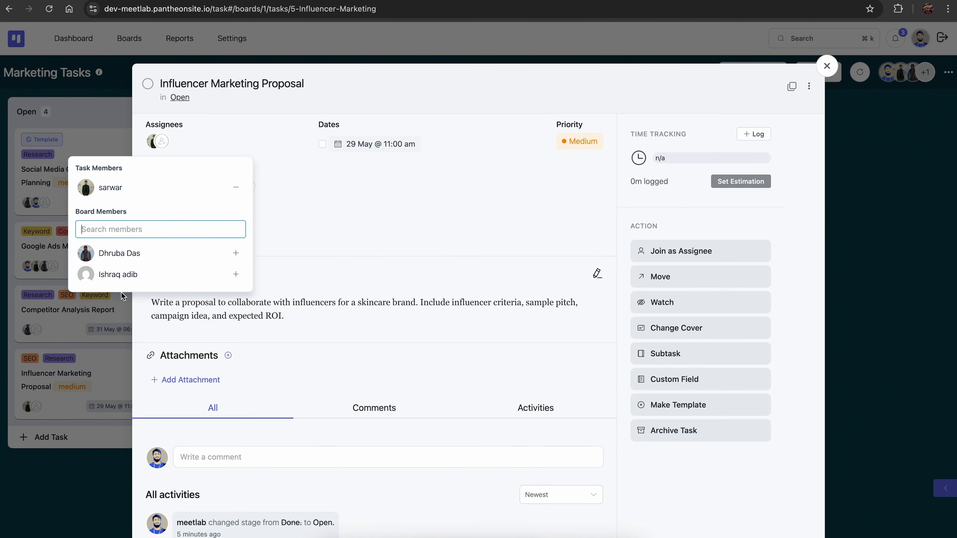
click(571, 142)
click(579, 172)
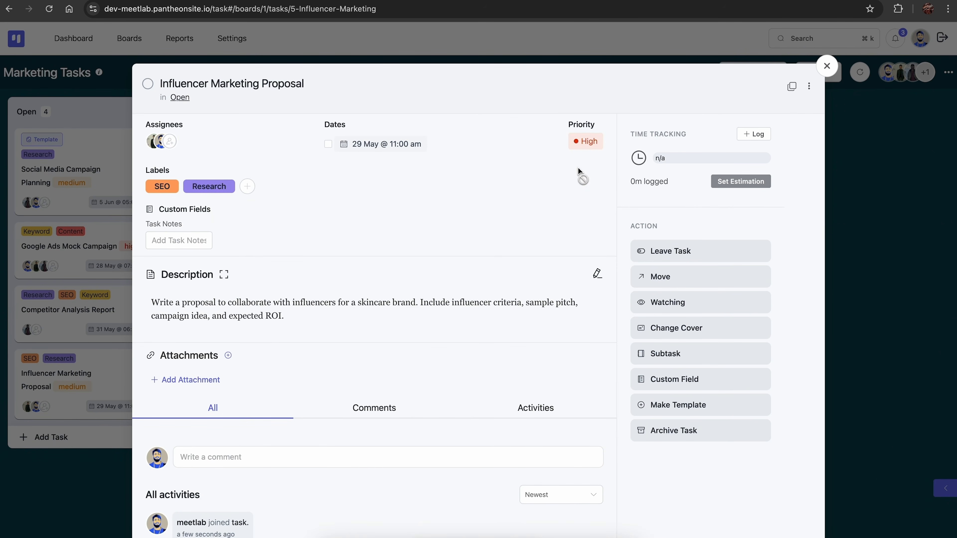
Set the Influencer Marketing Proposal task's estimated time to 10 hours and update the estimation.
click(734, 183)
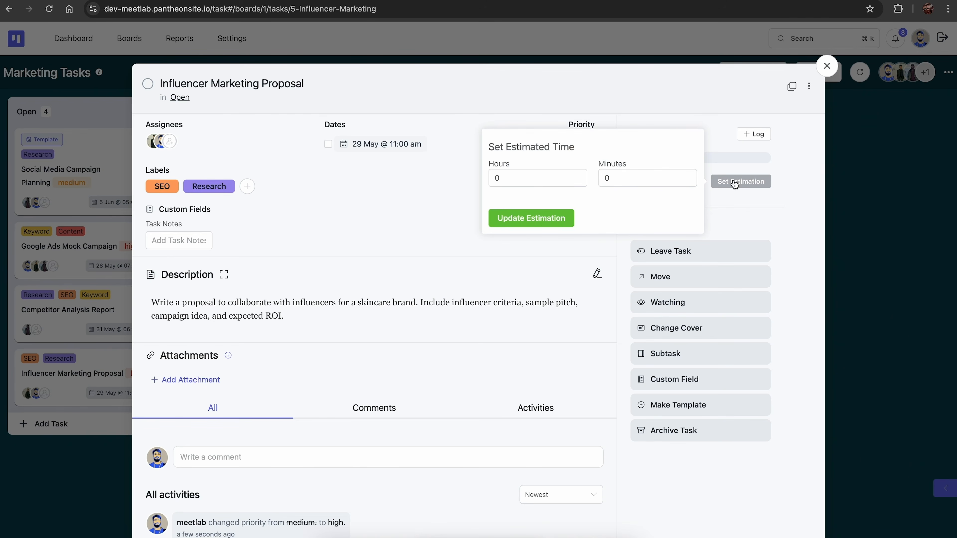
click(510, 183)
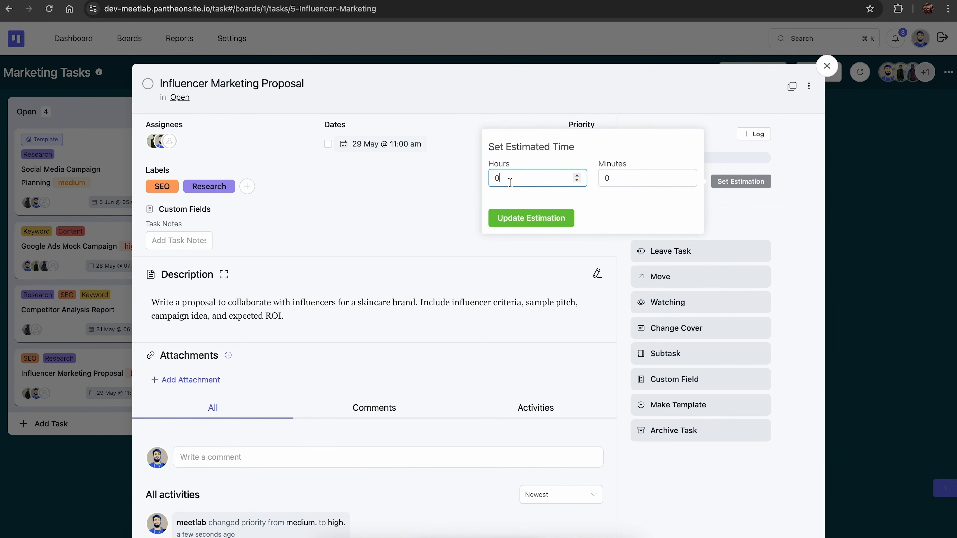
text(10)
click(522, 218)
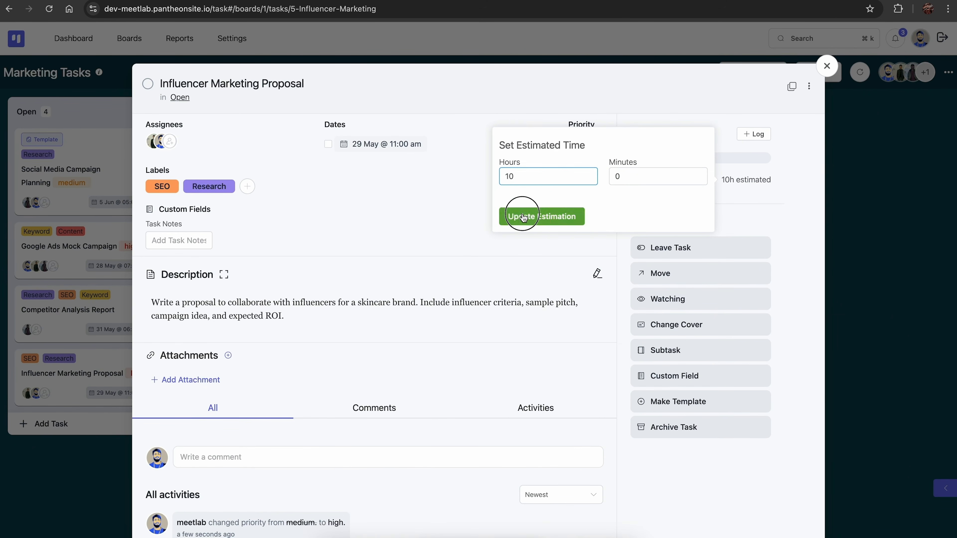